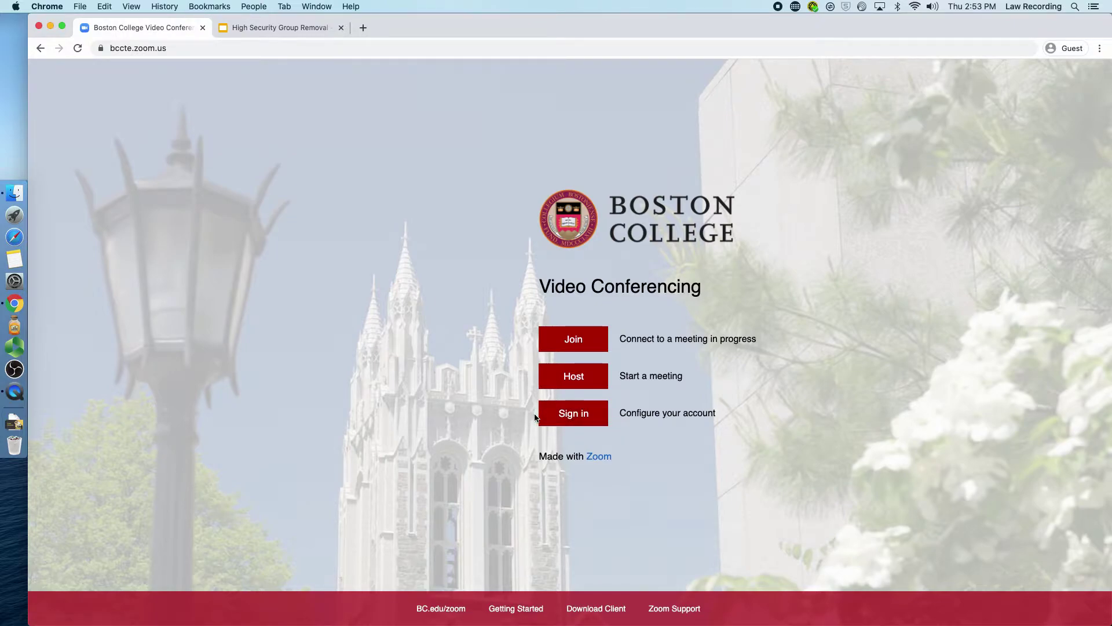
# On the Boston College sign-in page, enter the BC username and password and submit
pyautogui.click(555, 415)
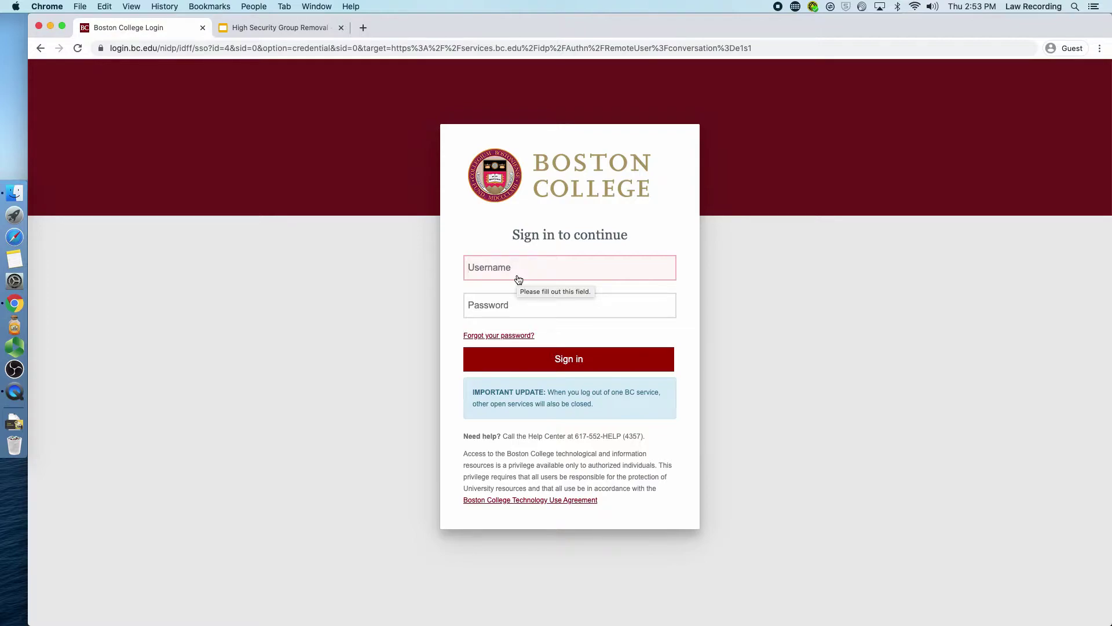
pyautogui.write('fidalgok')
pyautogui.press('Tab')
pyautogui.write('••')
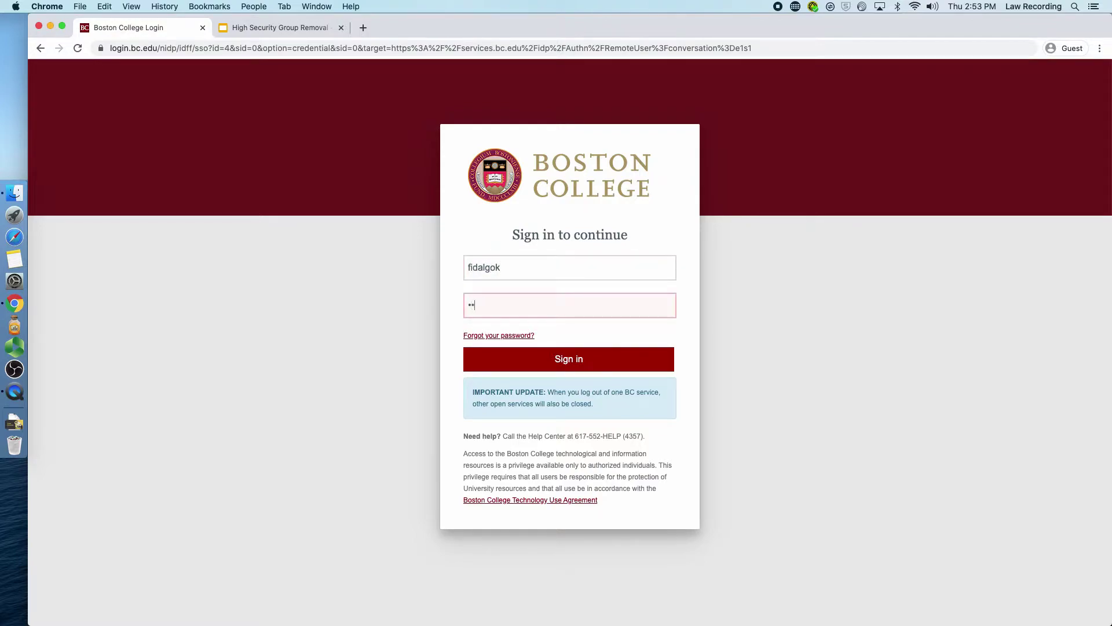
pyautogui.write('••••••')
pyautogui.press('BackSpace')
pyautogui.press('BackSpace')
pyautogui.press('BackSpace')
pyautogui.write('••••••••••••')
pyautogui.press('Return')
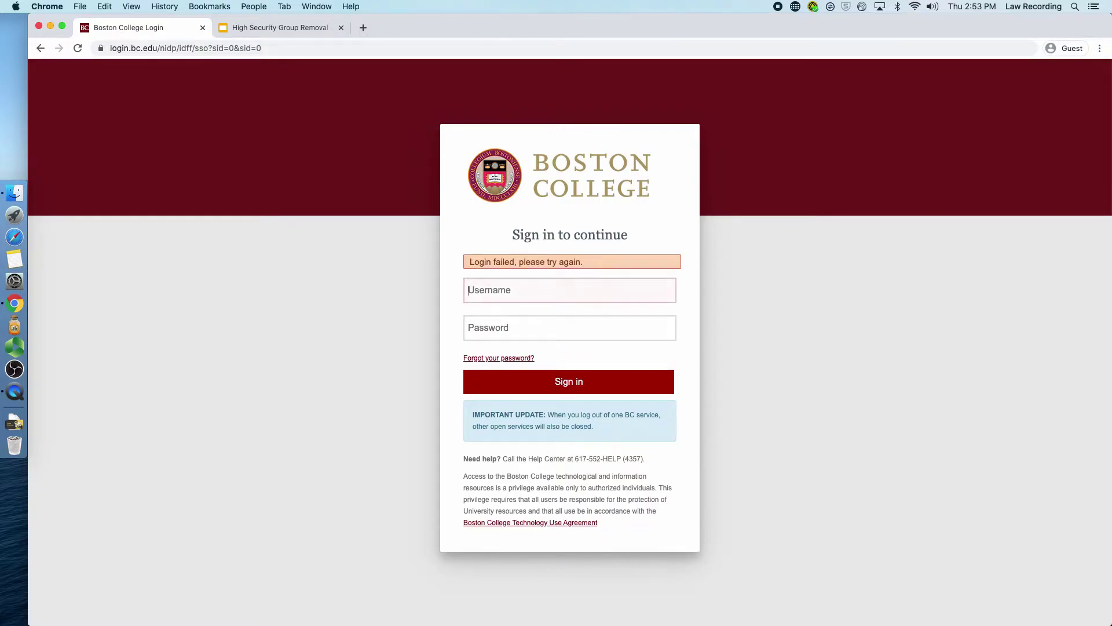
# After the failed login, re-enter the BC username and password to sign in
pyautogui.write('fidalgok')
pyautogui.press('Tab')
pyautogui.write('•')
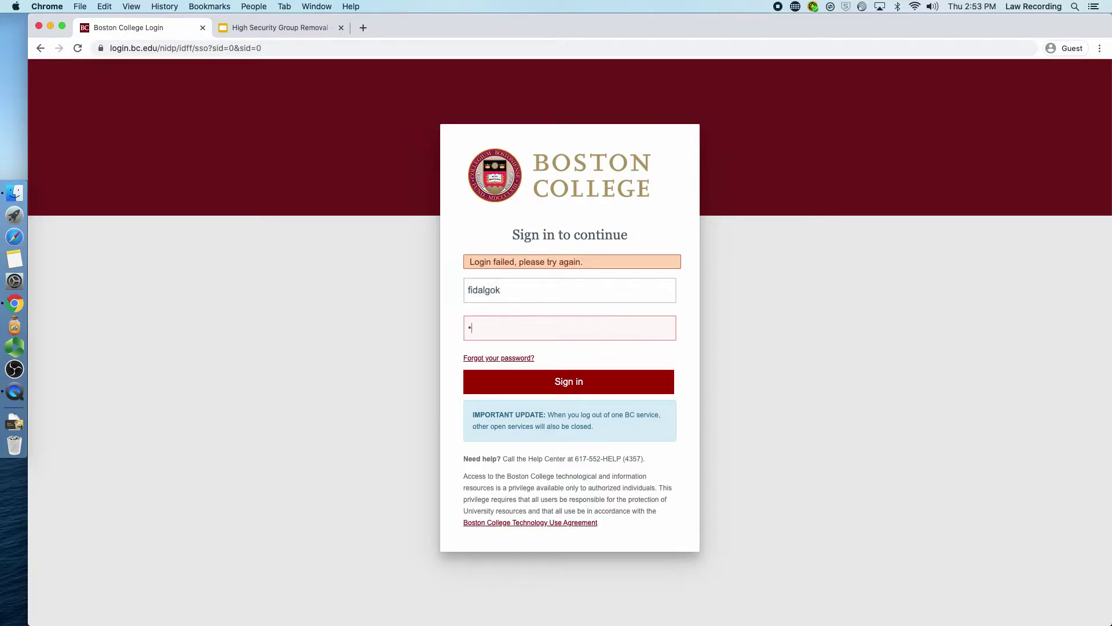
pyautogui.write('••••••••')
pyautogui.press('Return')
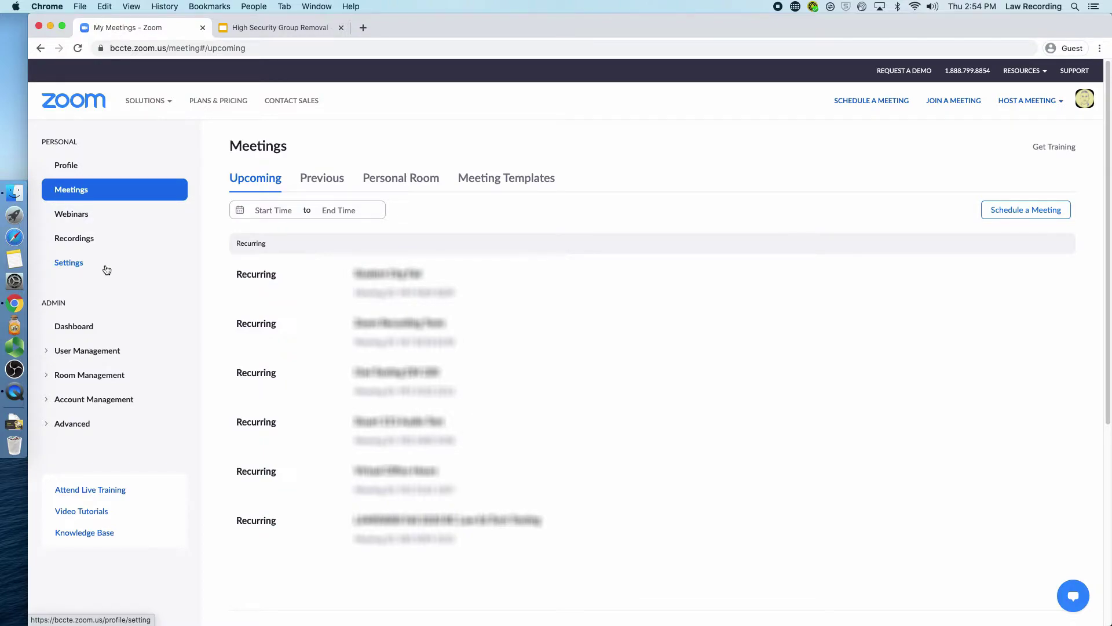
# In the account's meeting Settings, switch the Waiting Room toggle off
pyautogui.click(70, 267)
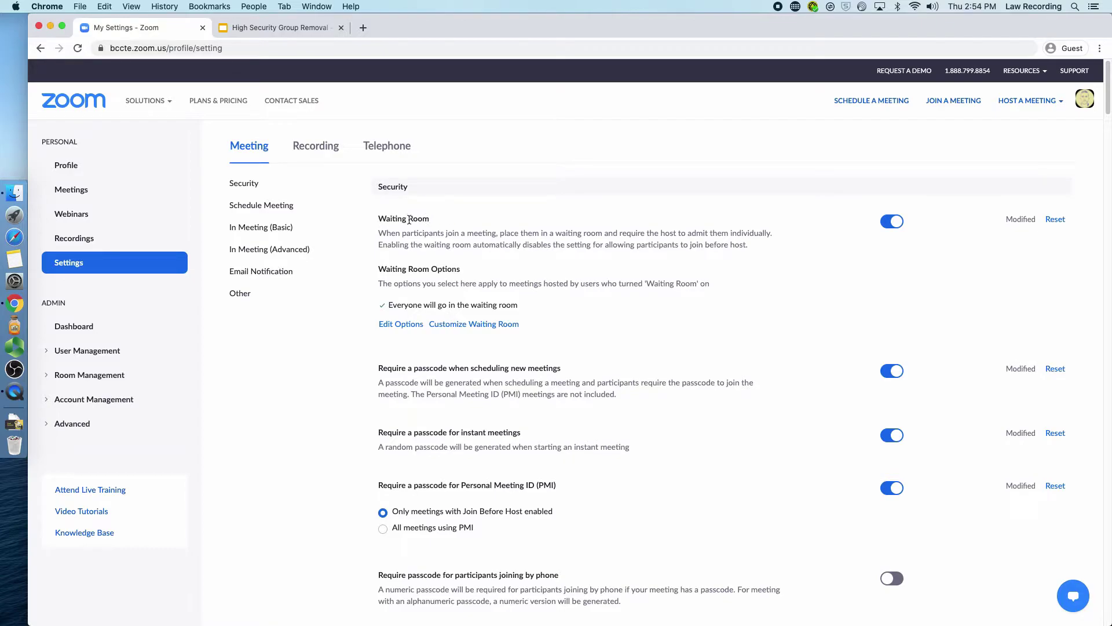
pyautogui.click(892, 227)
# Re-enable Waiting Room and review its options, leaving Everyone selected and cancelling without changes
pyautogui.click(893, 225)
pyautogui.click(401, 327)
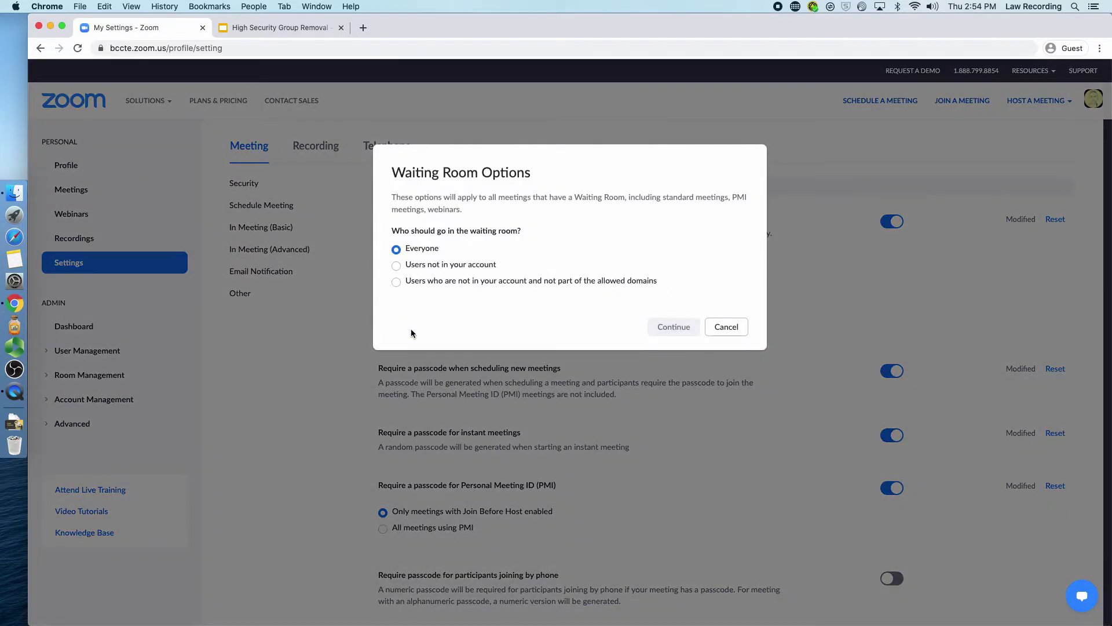
pyautogui.click(397, 266)
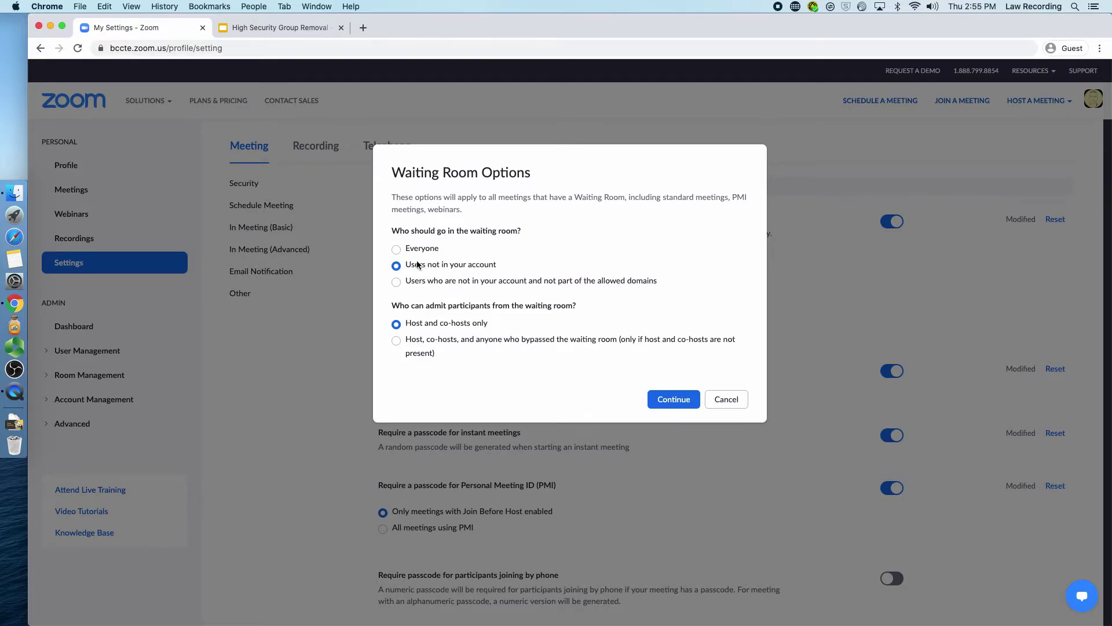
pyautogui.click(397, 250)
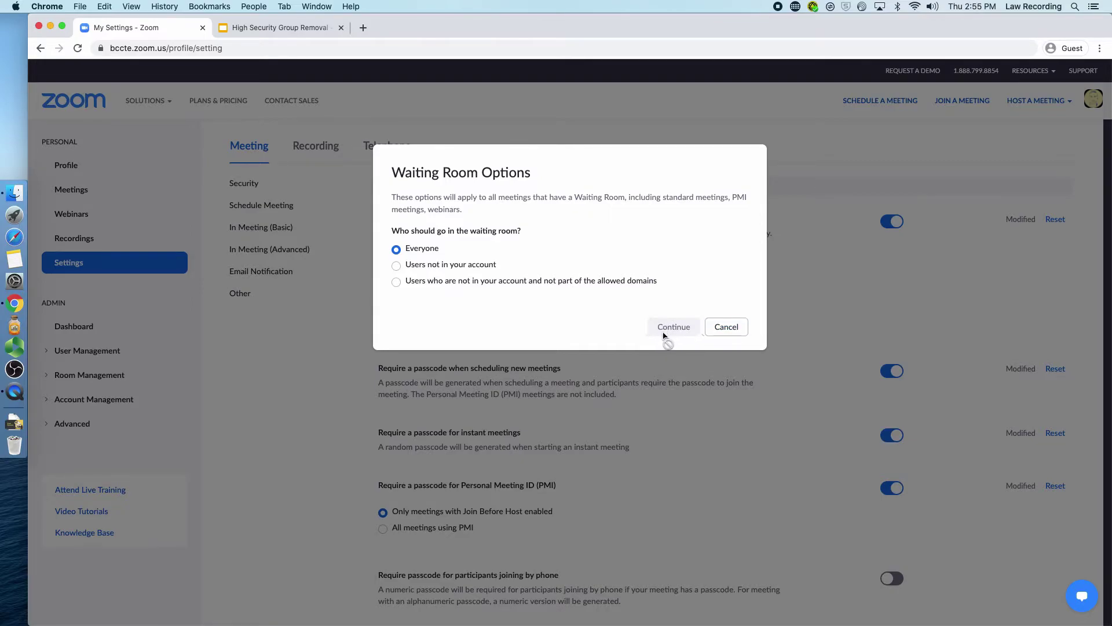
pyautogui.click(724, 327)
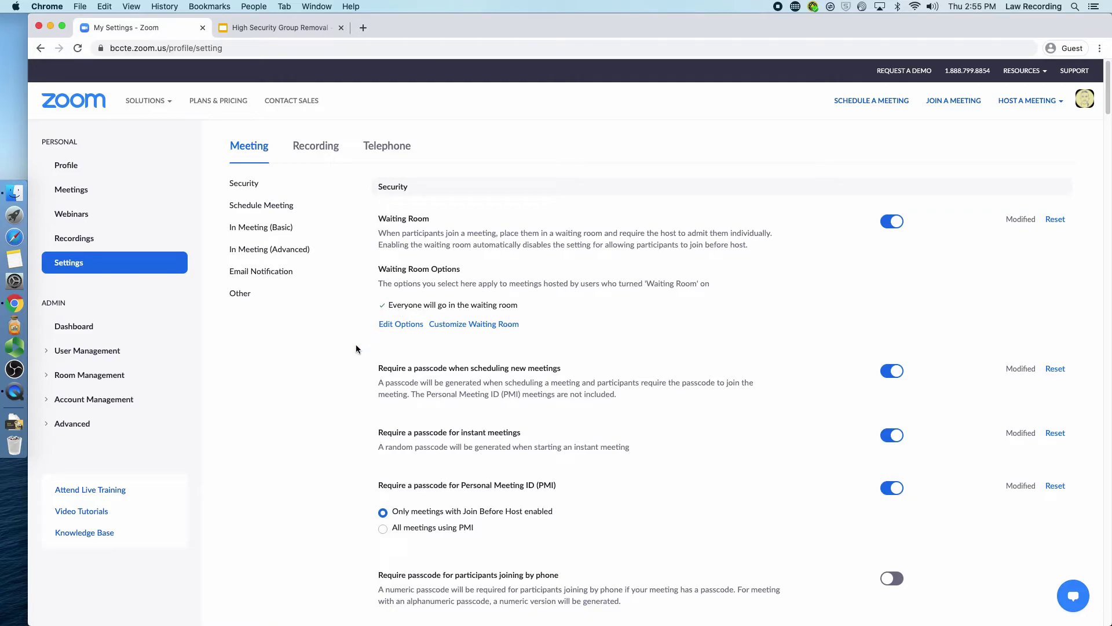
pyautogui.scroll(-6, 522, 354)
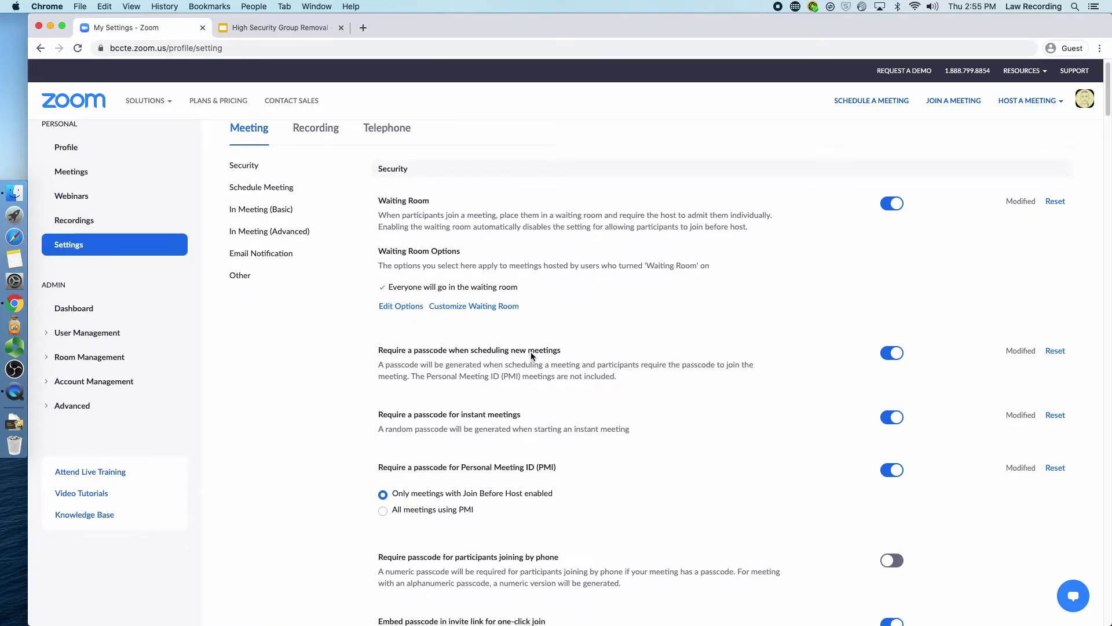
pyautogui.scroll(-6, 532, 356)
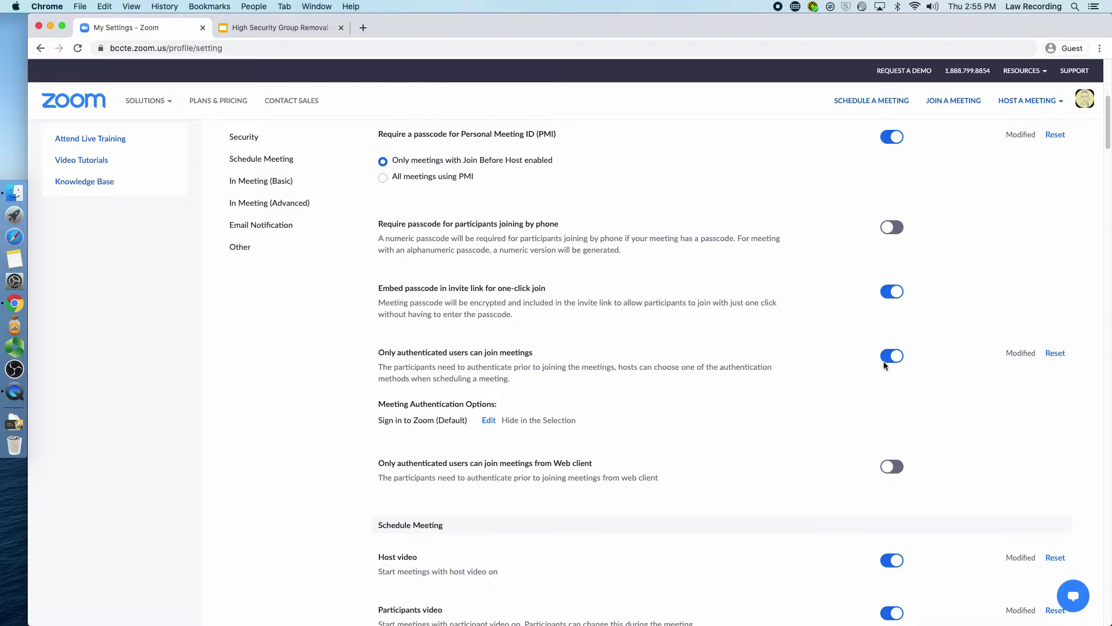
pyautogui.scroll(-1, 673, 370)
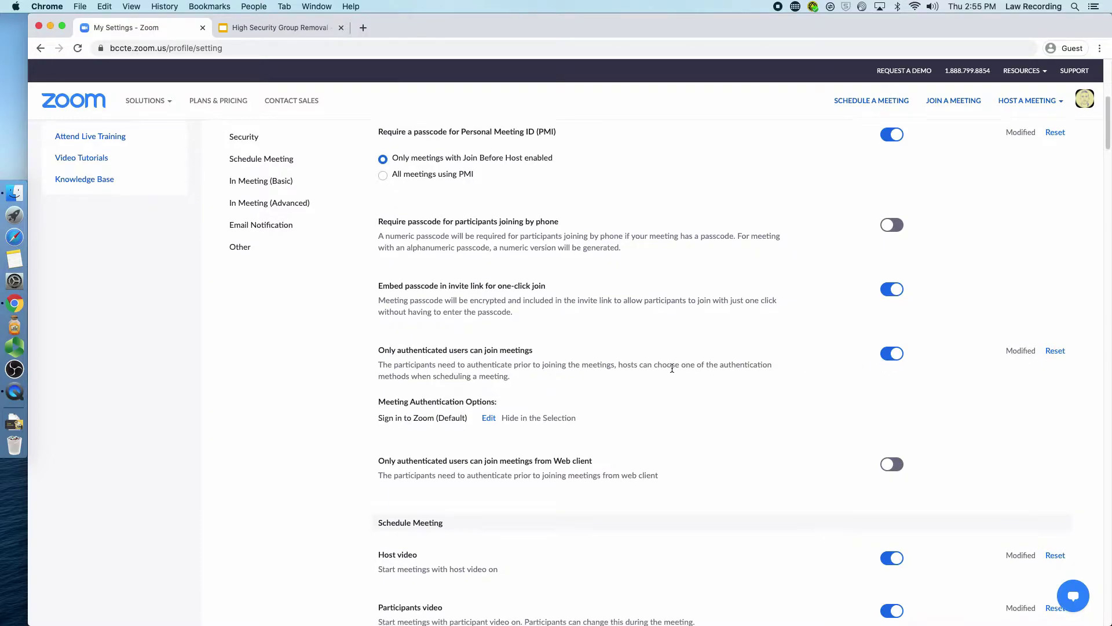
pyautogui.scroll(10, 672, 370)
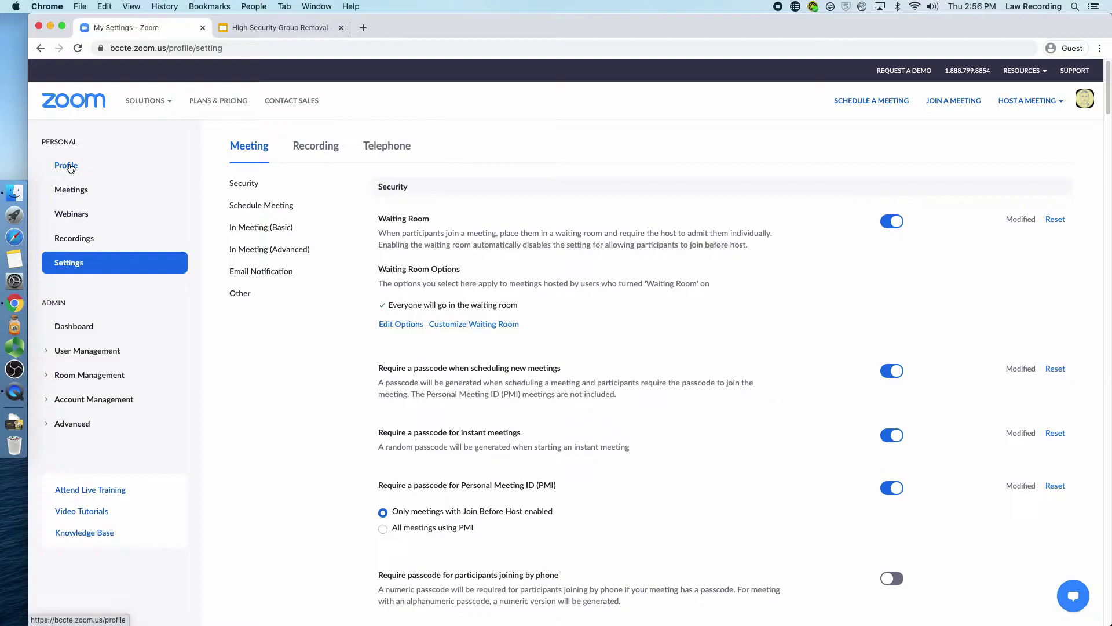
# Return to the Meetings list and begin scheduling a new meeting
pyautogui.click(68, 194)
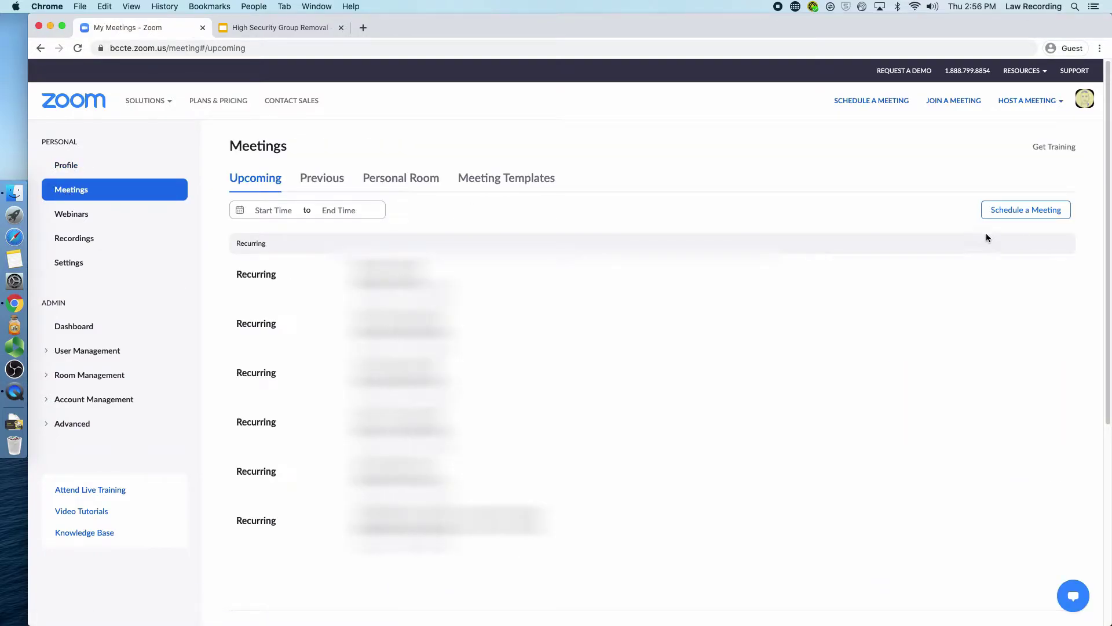
pyautogui.click(1037, 214)
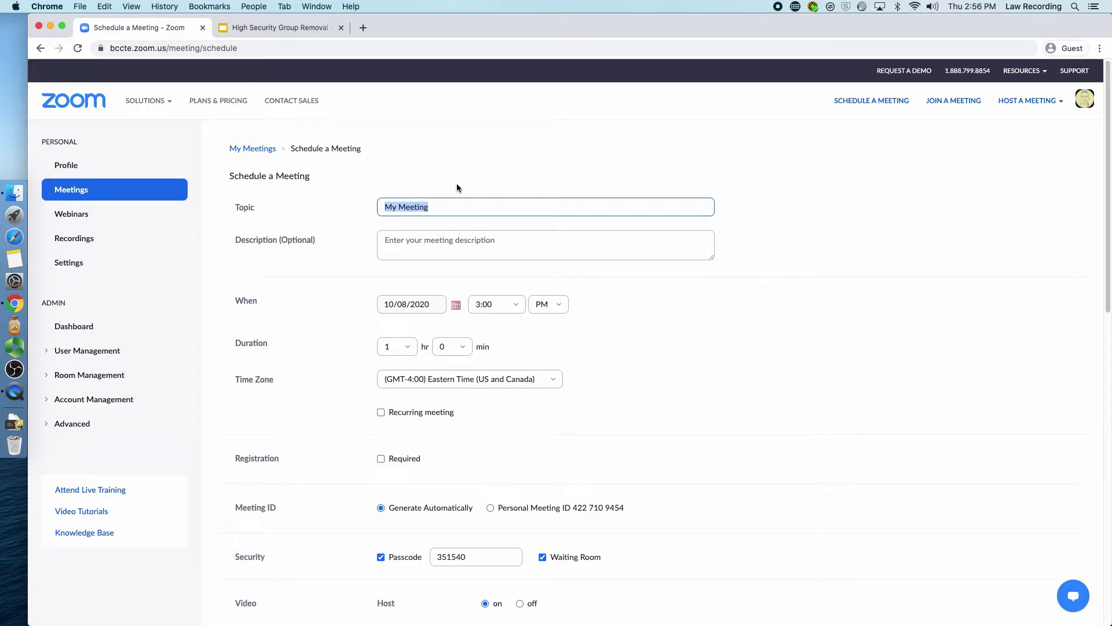
# Title the meeting 'Office Hours' and make it recurring with No Fixed Time
pyautogui.write('Office Hours')
pyautogui.scroll(-1, 336, 284)
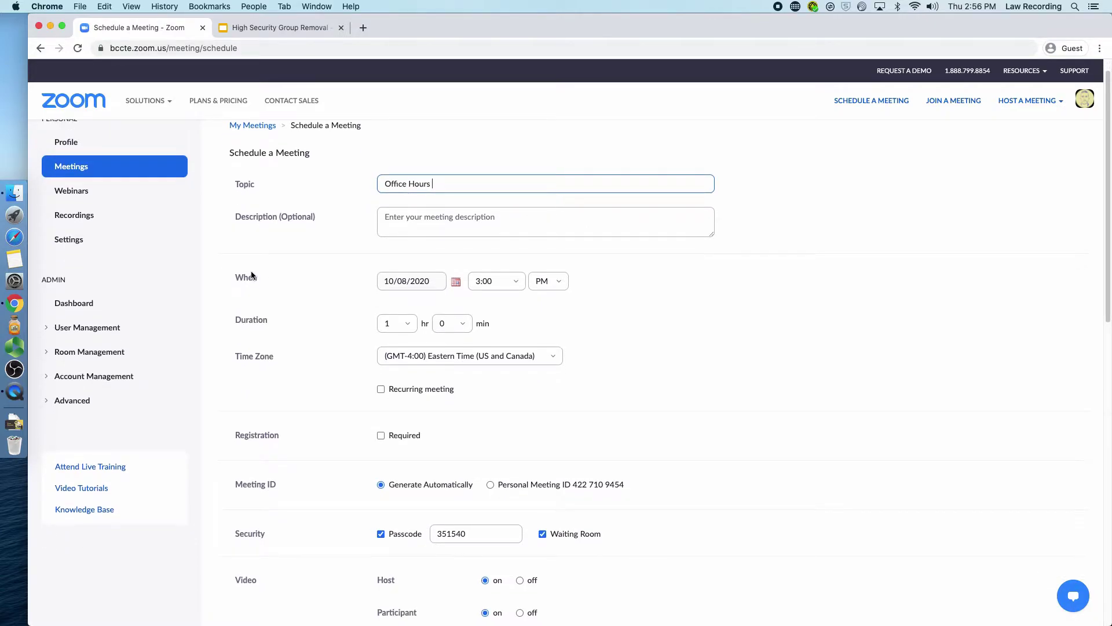
pyautogui.click(381, 390)
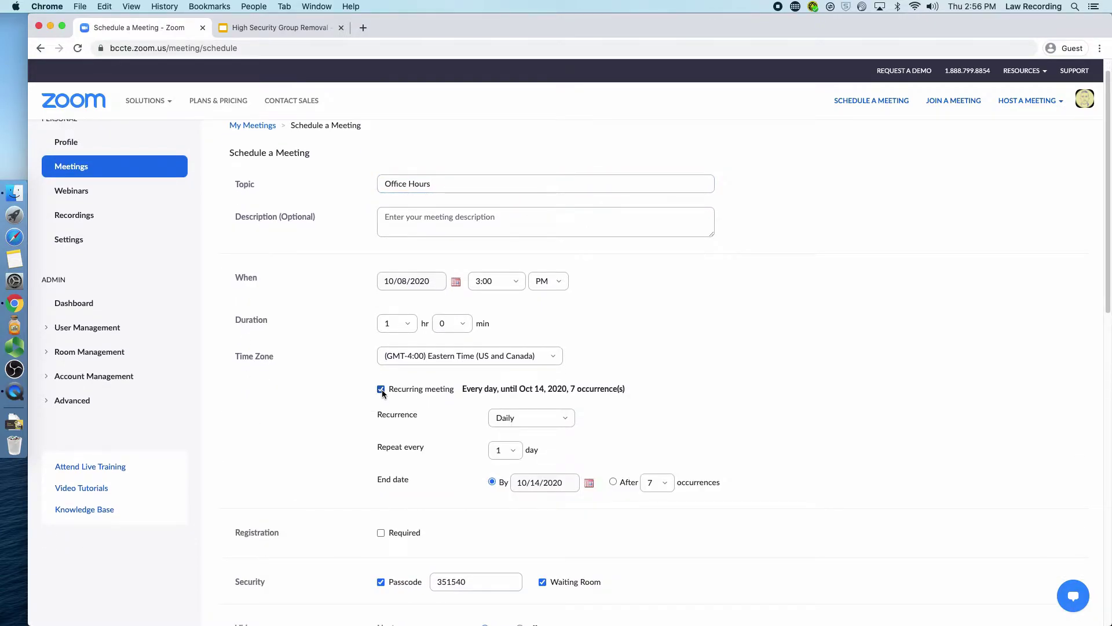
pyautogui.click(531, 418)
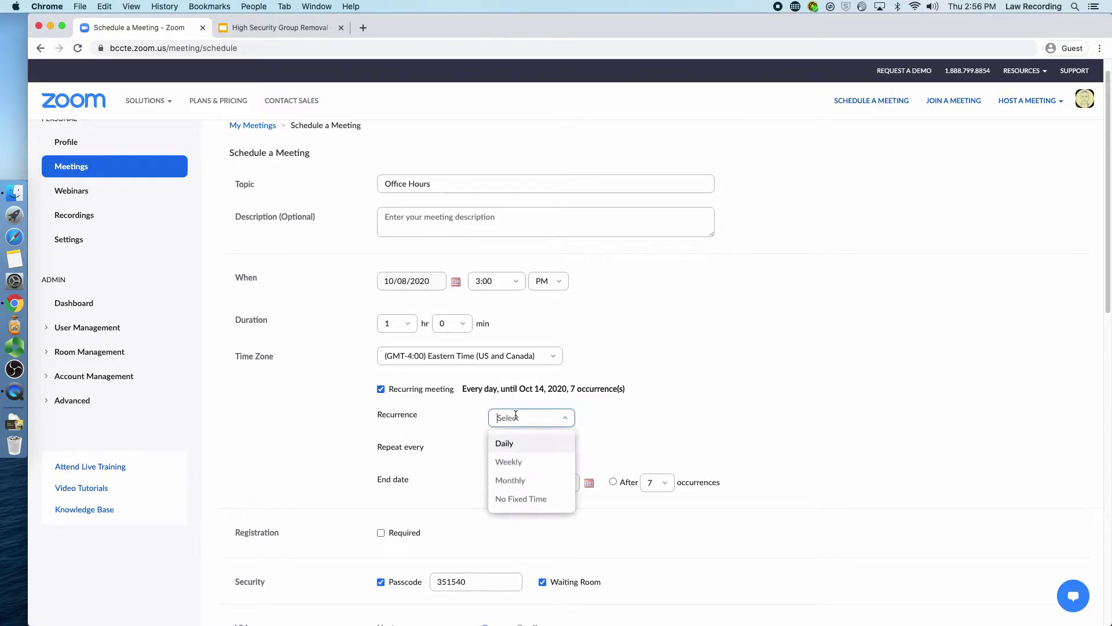
pyautogui.click(533, 502)
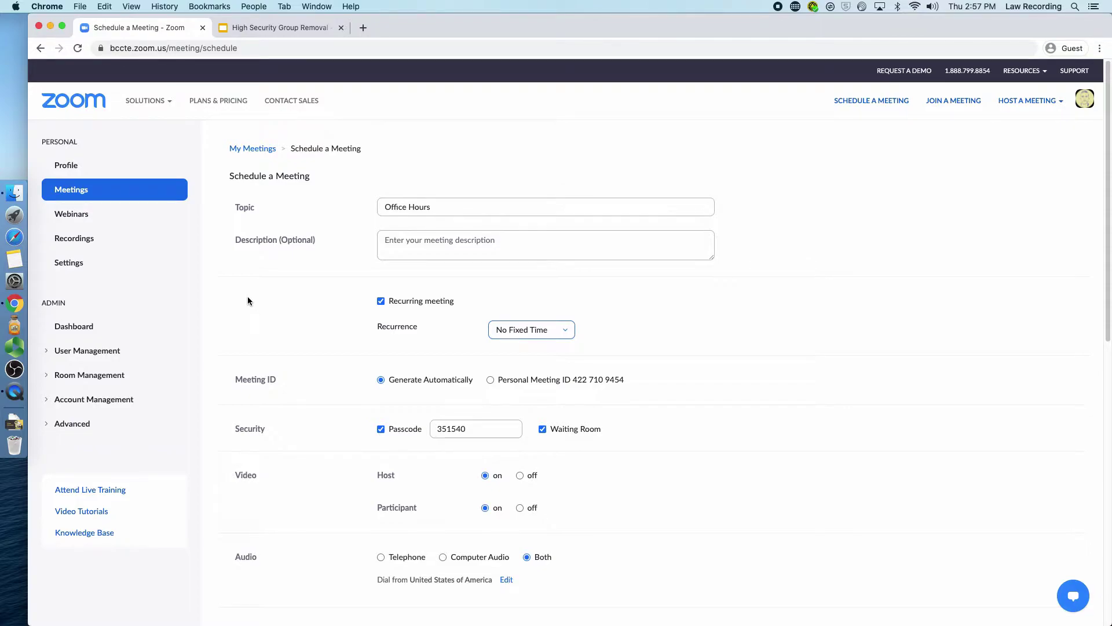
pyautogui.scroll(-4, 248, 301)
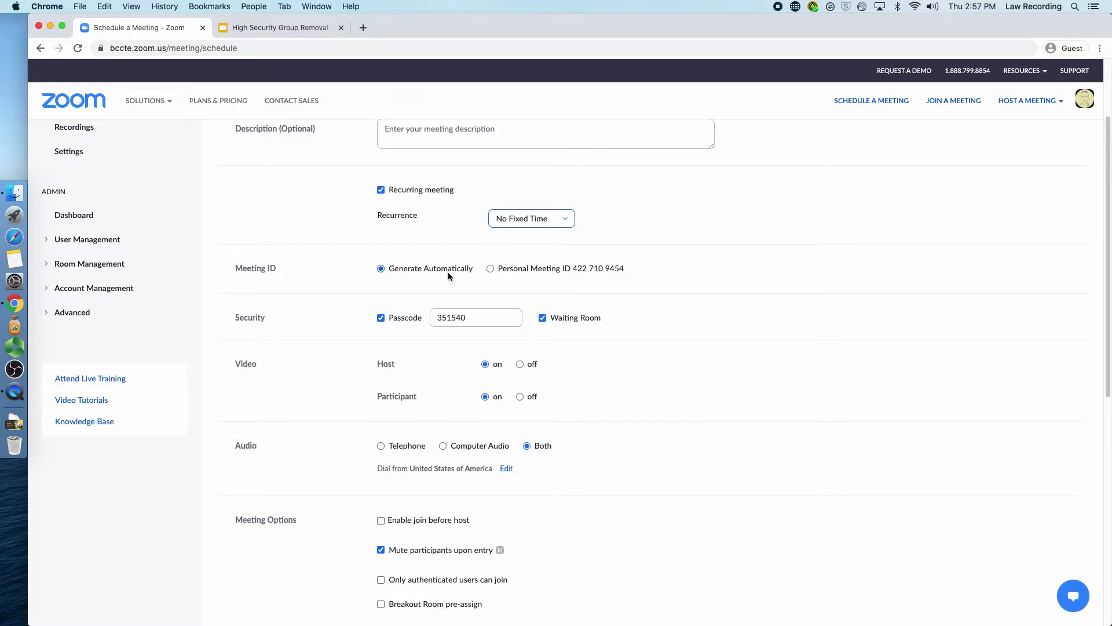
pyautogui.scroll(-2, 369, 297)
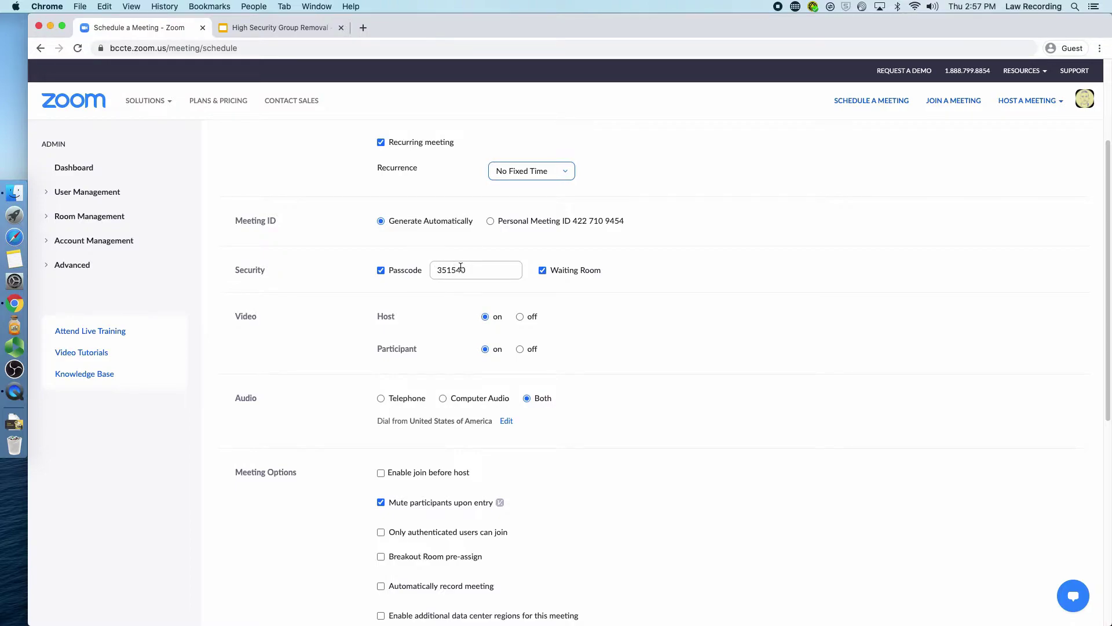
pyautogui.click(381, 532)
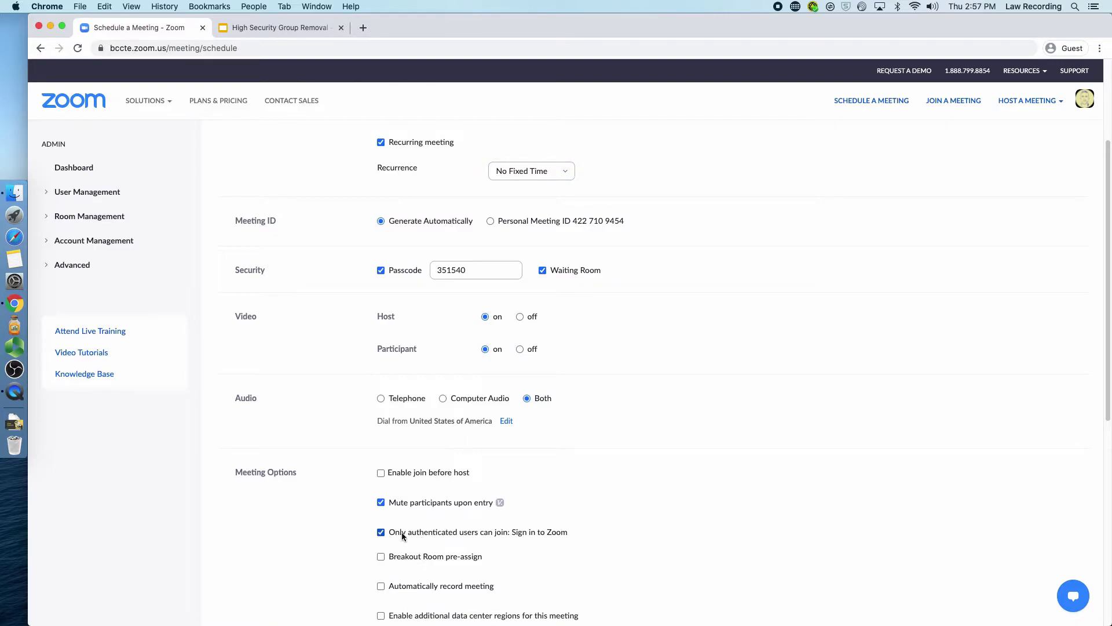
pyautogui.click(381, 531)
pyautogui.scroll(-4, 326, 360)
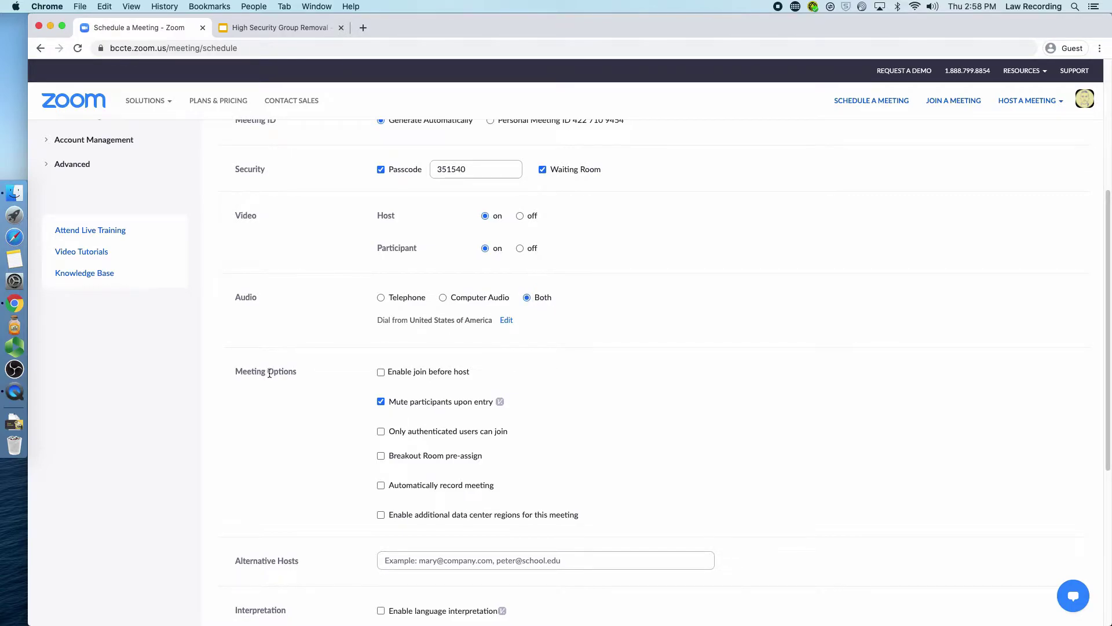
pyautogui.scroll(-3, 273, 373)
pyautogui.scroll(-1, 280, 376)
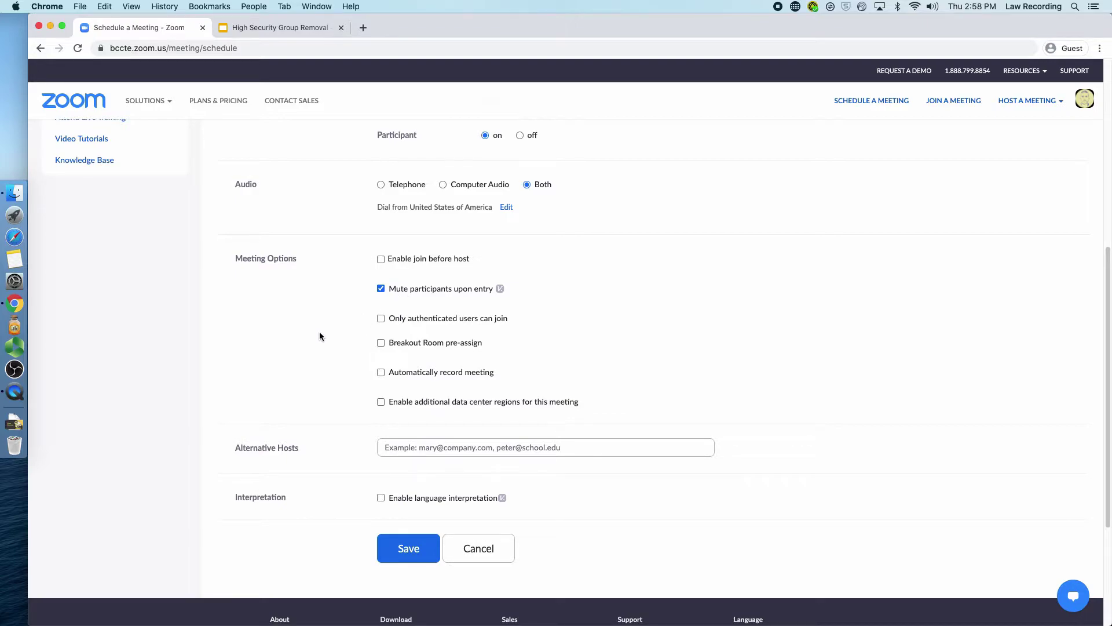
# Require authenticated Zoom users only for Office Hours and save the meeting
pyautogui.click(381, 319)
pyautogui.scroll(-3, 338, 338)
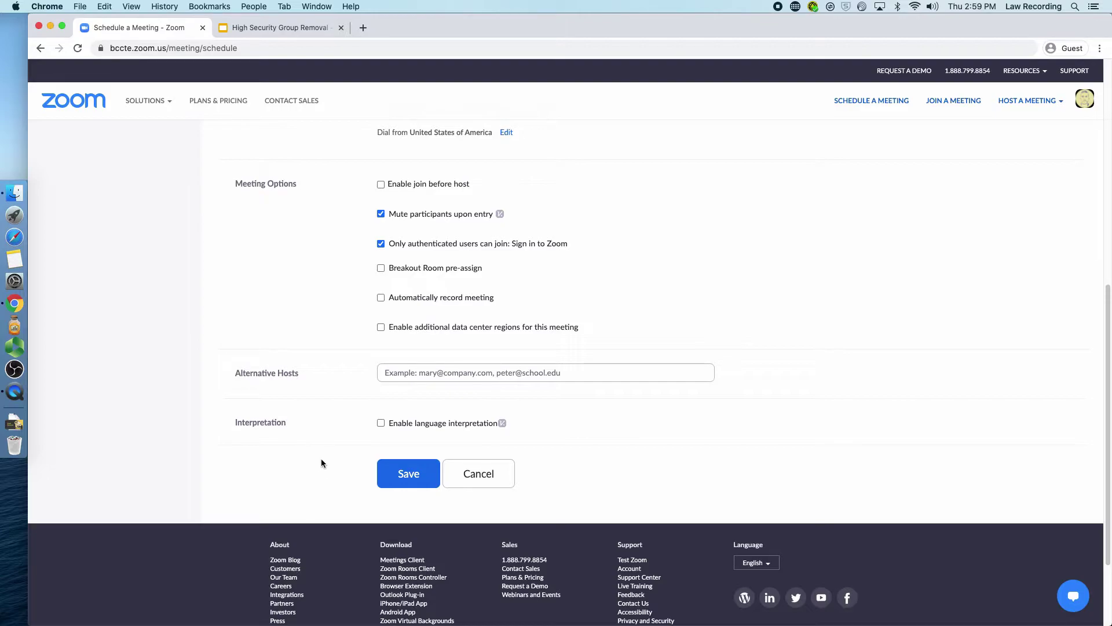
pyautogui.scroll(-3, 316, 387)
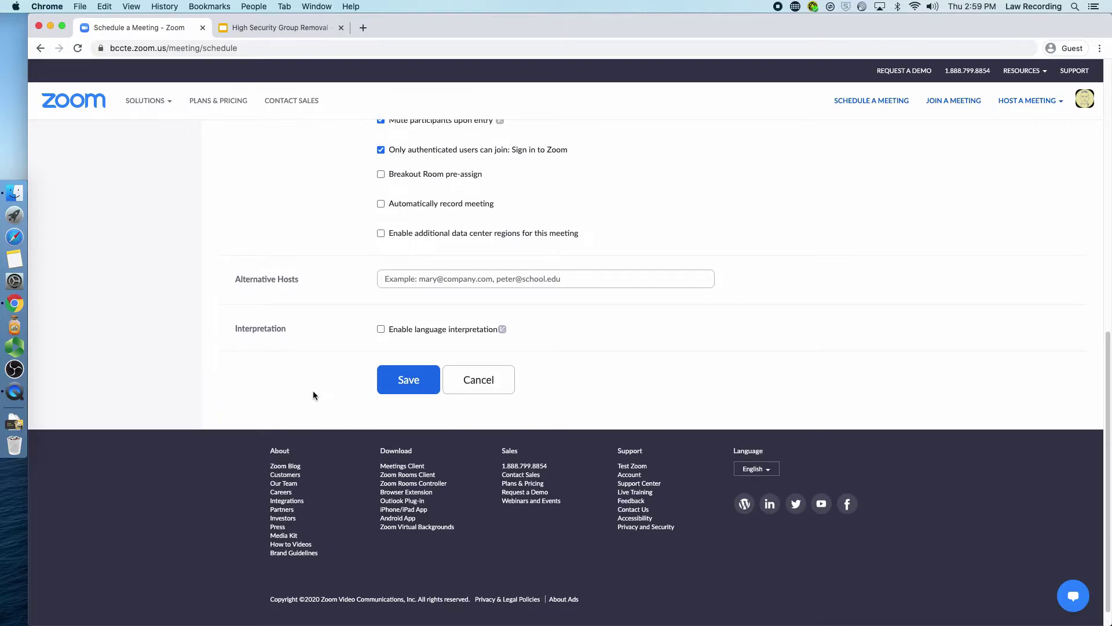
pyautogui.click(409, 380)
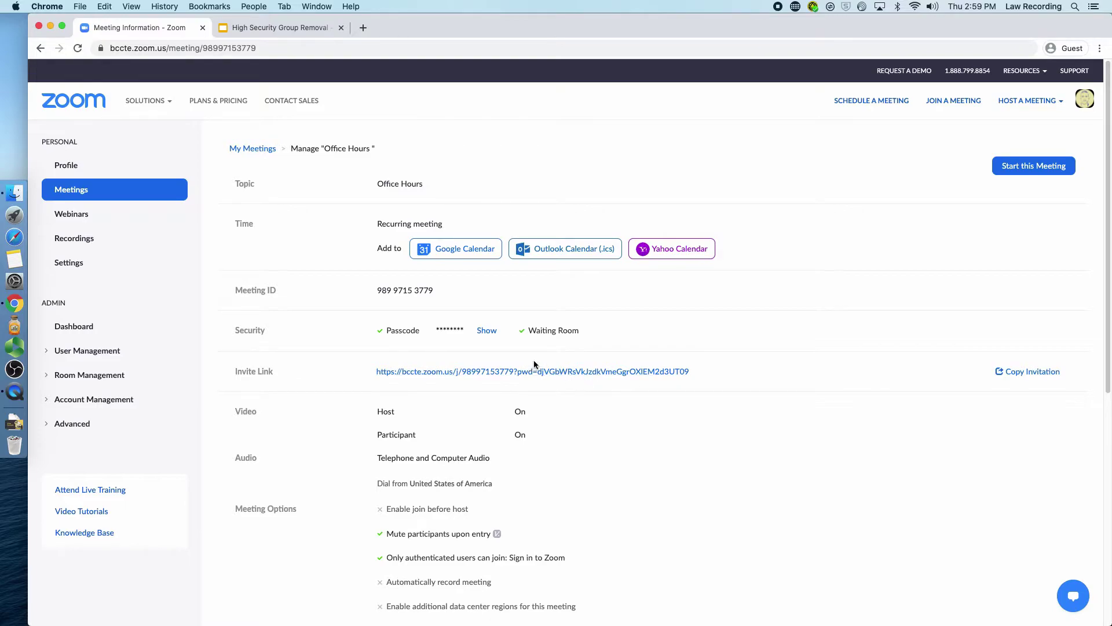
# Reveal the Office Hours passcode, deselect it, then hide it again
pyautogui.click(481, 331)
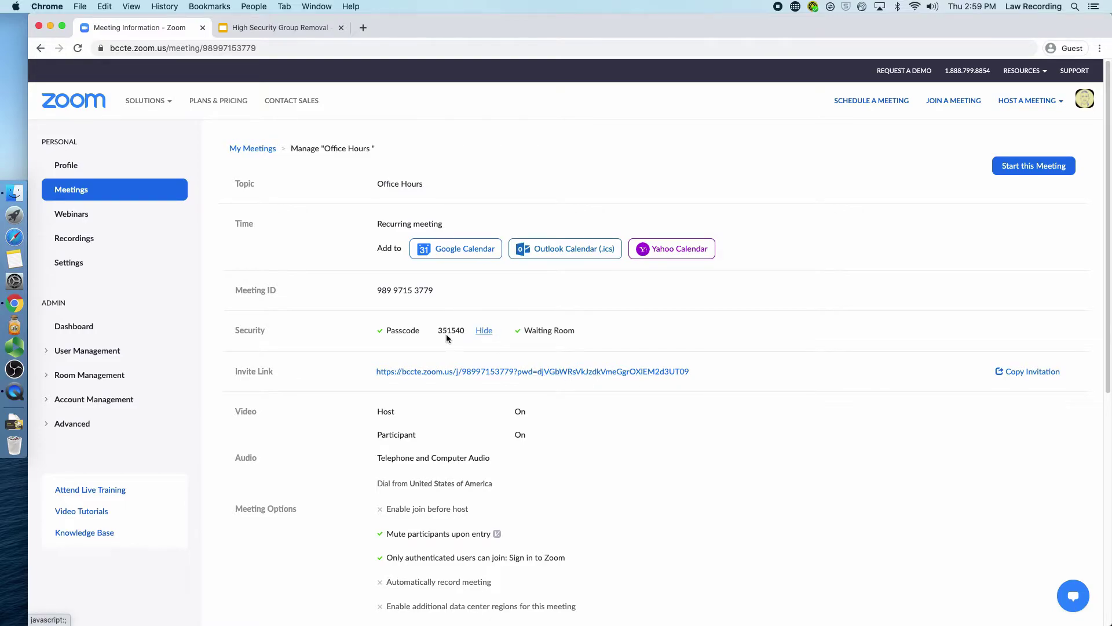
pyautogui.click(454, 345)
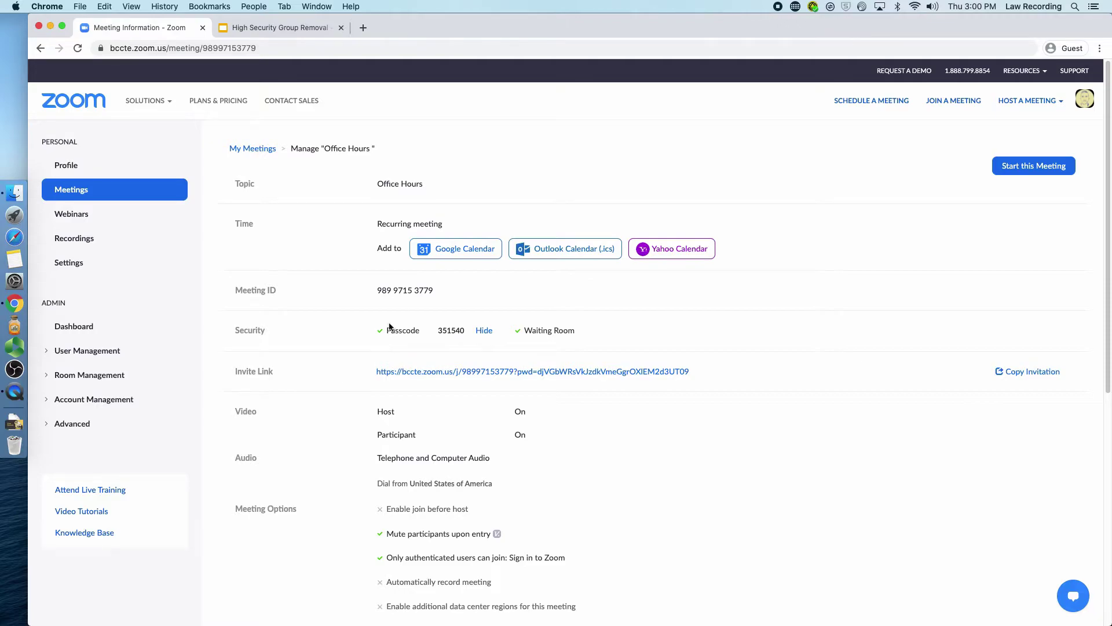
pyautogui.click(484, 330)
# Preview and close the meeting invitation, then delete the Office Hours meeting and confirm
pyautogui.click(1018, 372)
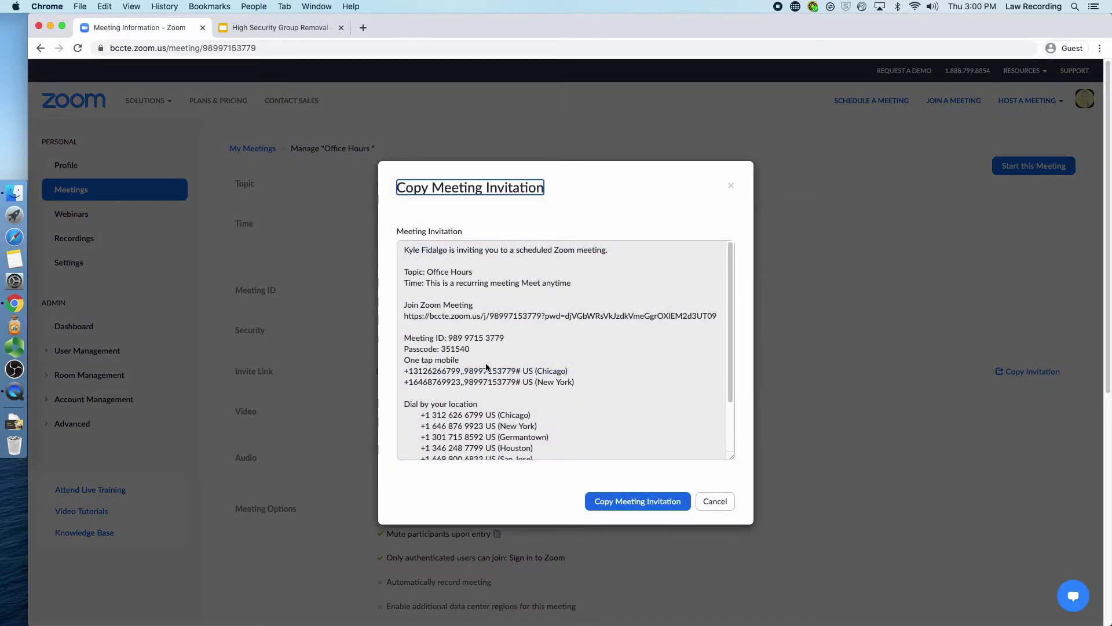
pyautogui.scroll(-1, 500, 398)
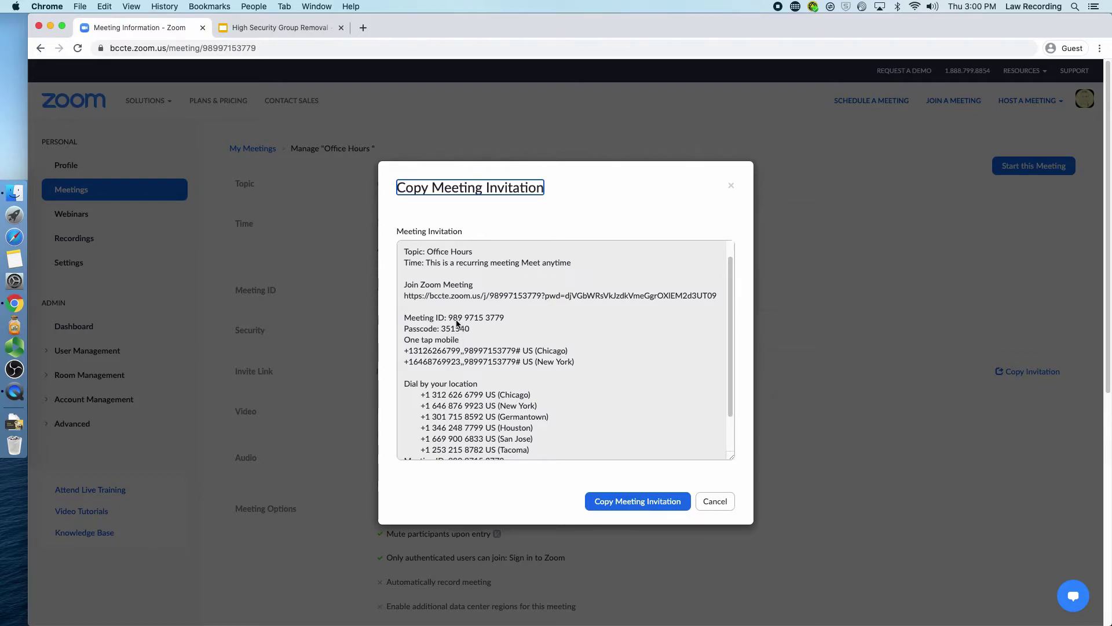
pyautogui.click(717, 502)
pyautogui.scroll(-7, 816, 457)
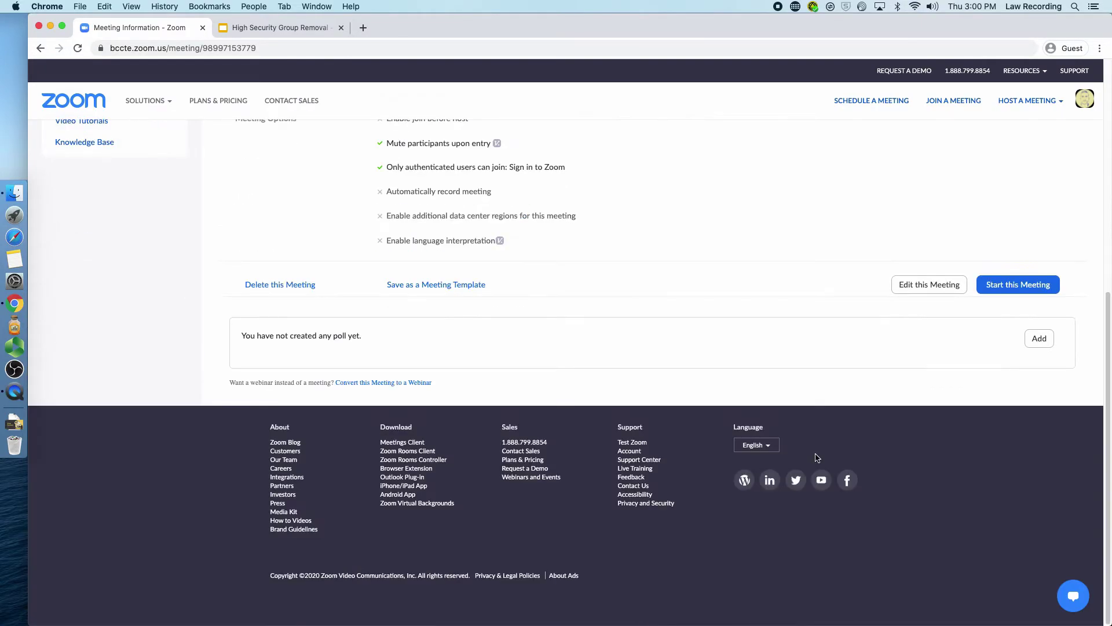
pyautogui.click(284, 285)
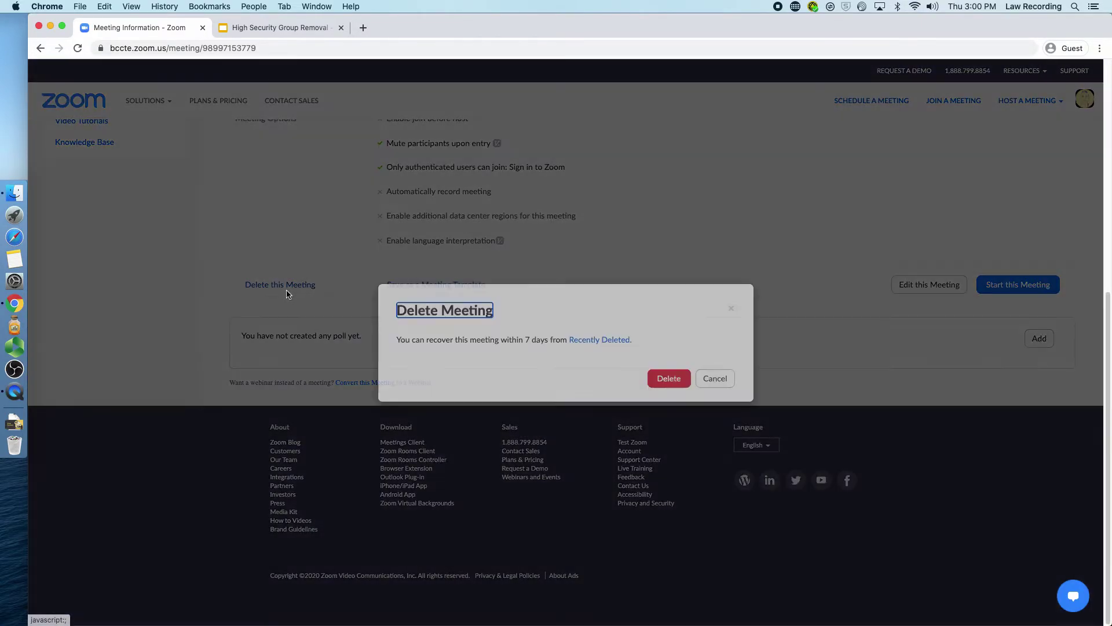
pyautogui.click(676, 380)
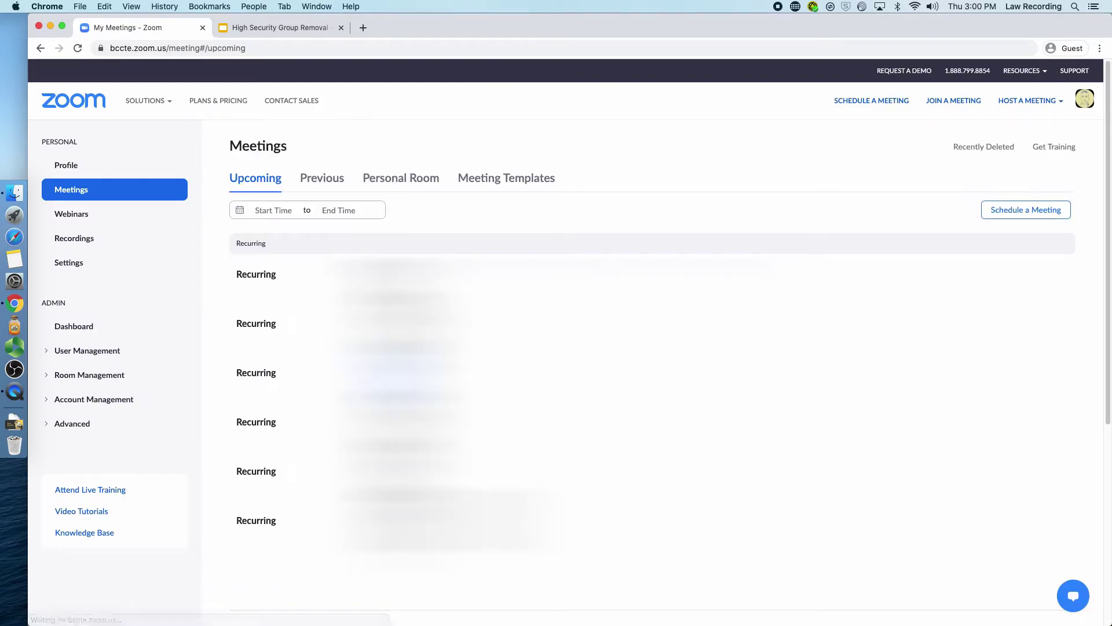
# Schedule a new meeting, replacing the default topic with 'Laws0000 Ed Tech'
pyautogui.click(1020, 209)
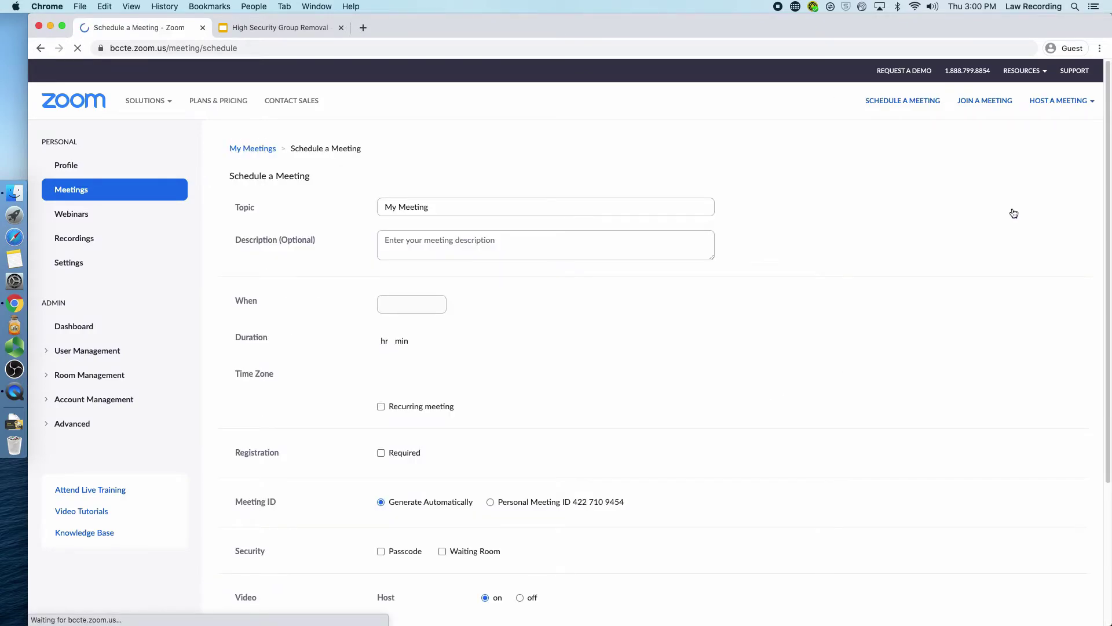
pyautogui.click(496, 206)
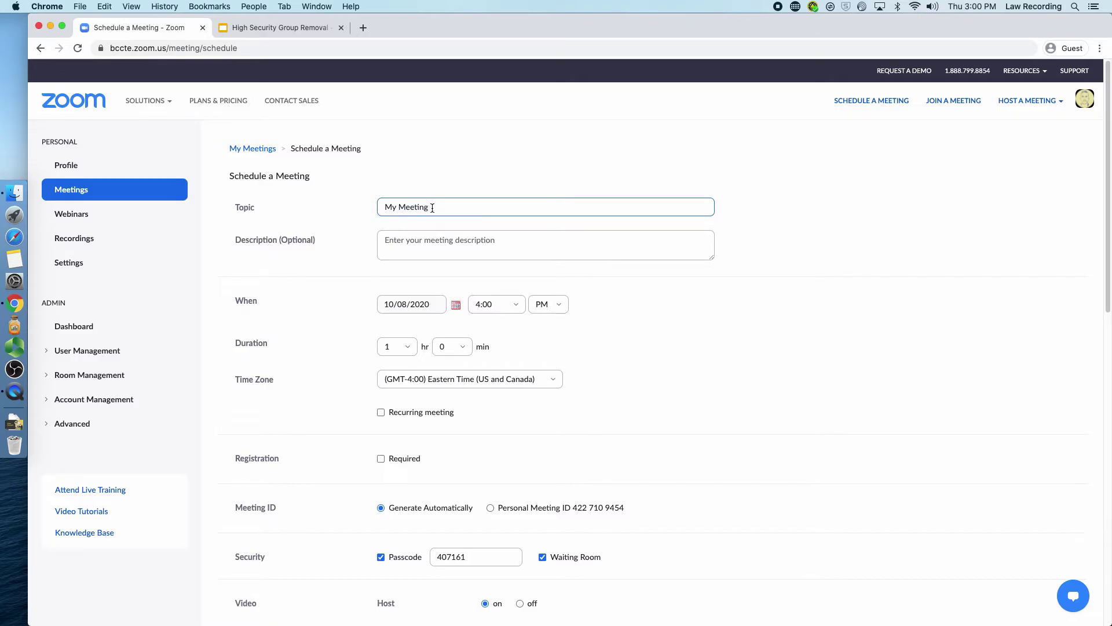
pyautogui.press('super+a')
pyautogui.write('Laws0000 Ed Tech')
pyautogui.scroll(-3, 325, 256)
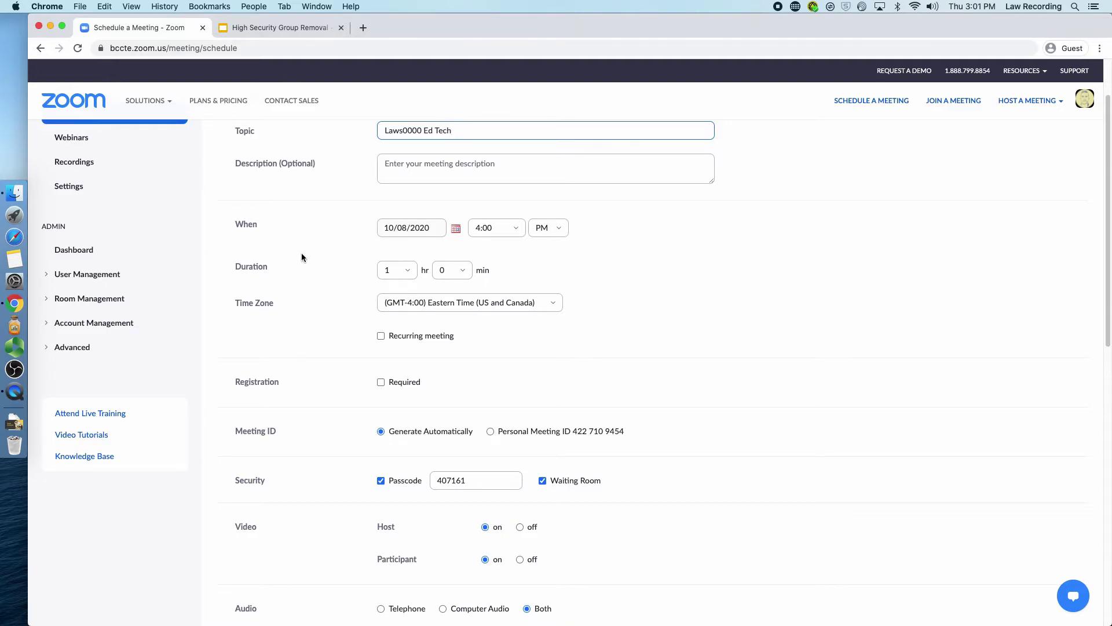
# Mark Laws0000 Ed Tech as a recurring meeting with No Fixed Time
pyautogui.click(381, 336)
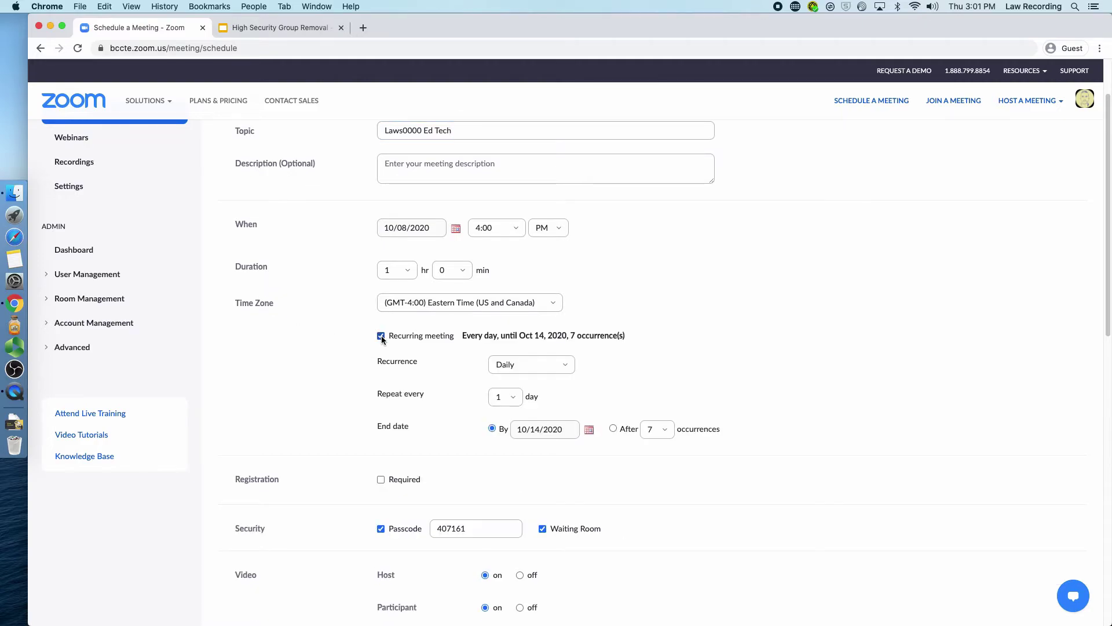
pyautogui.click(559, 363)
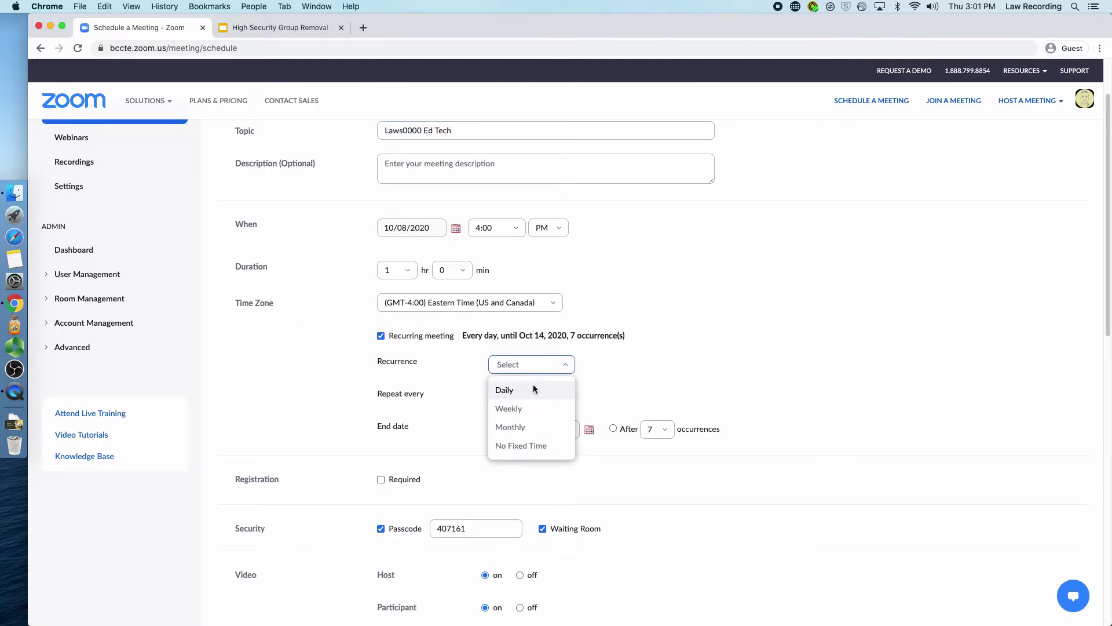
pyautogui.click(521, 446)
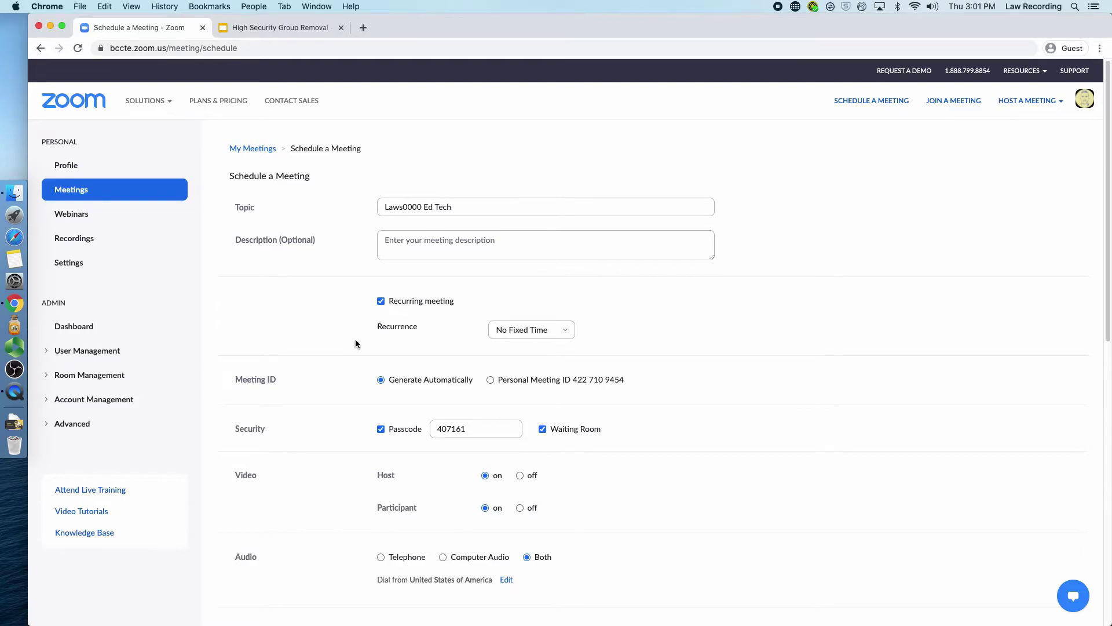
pyautogui.scroll(-5, 355, 343)
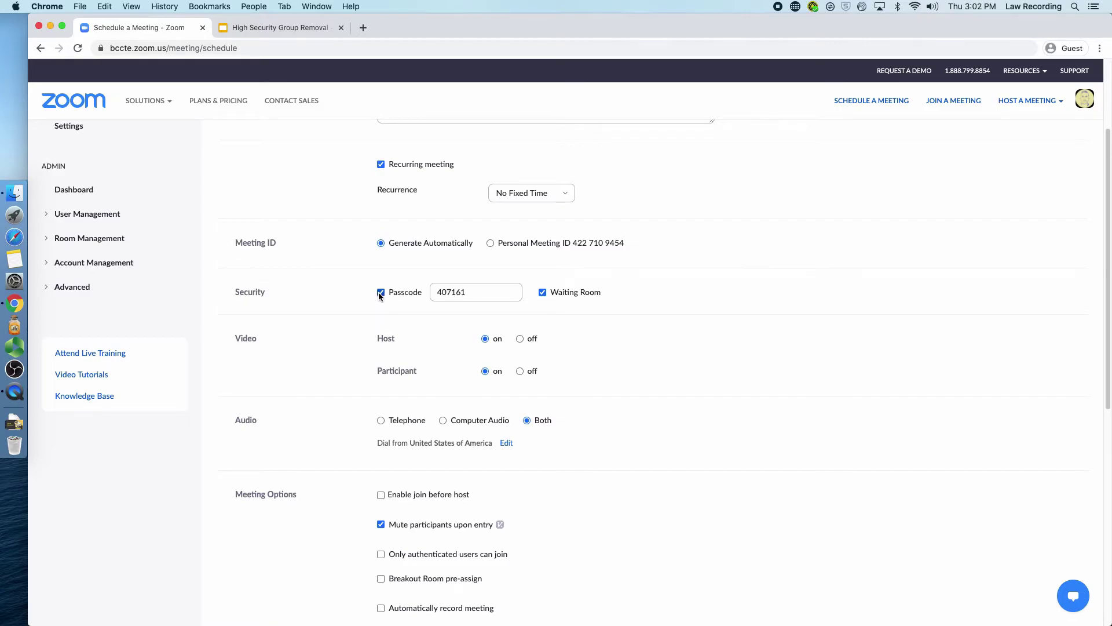
# Disable the Waiting Room and restrict joining to authenticated Zoom users only
pyautogui.click(543, 293)
pyautogui.scroll(-4, 341, 404)
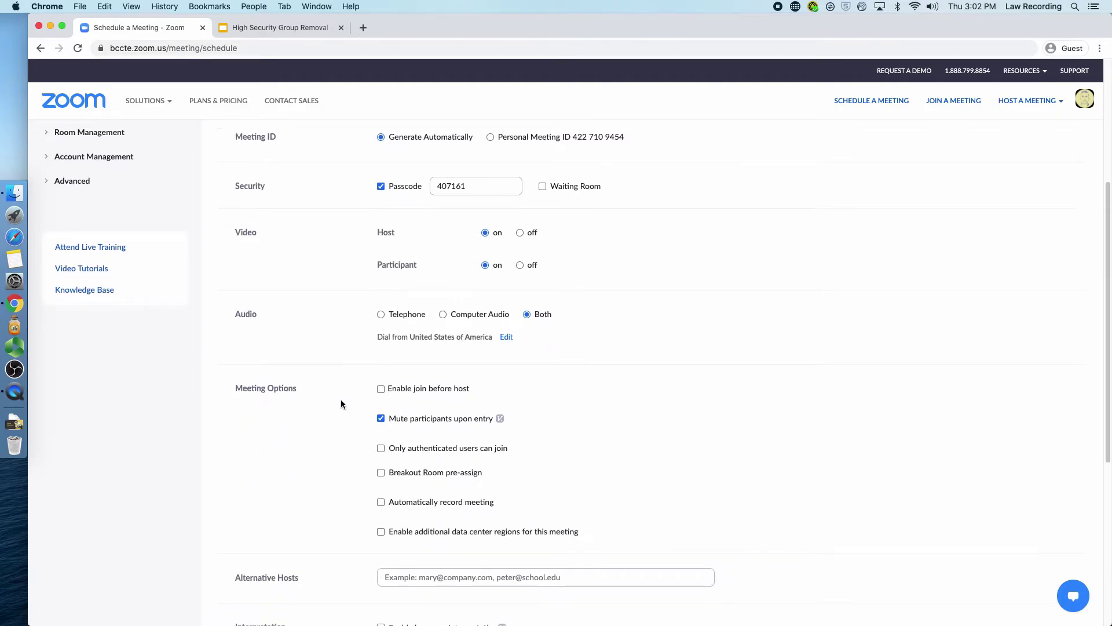
pyautogui.scroll(-3, 341, 400)
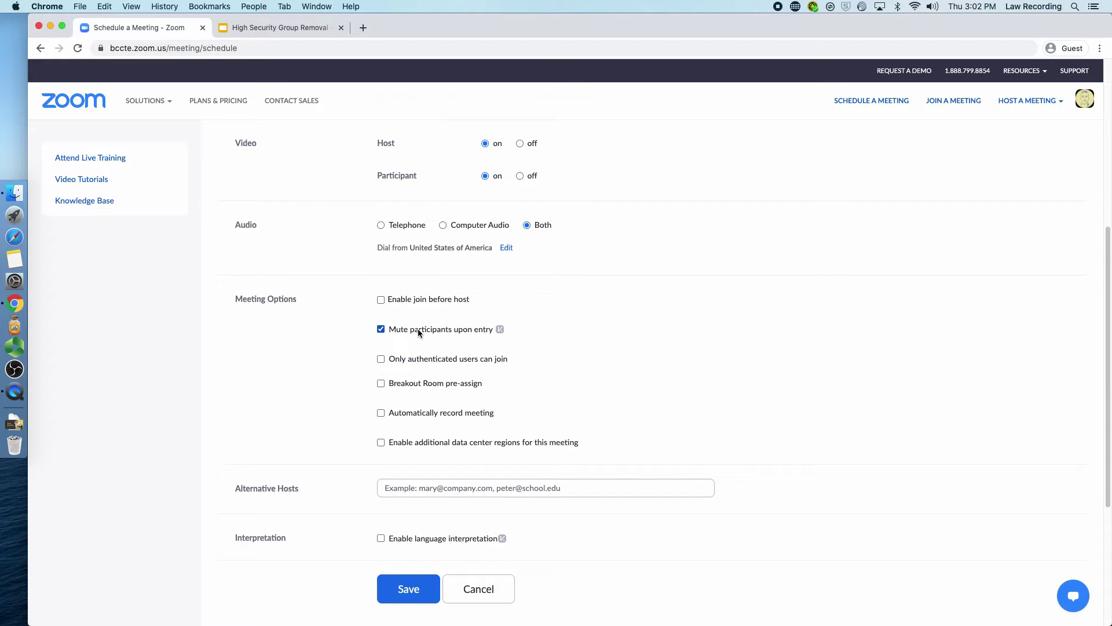
pyautogui.click(380, 359)
# Toggle sign-in-only joining off and on, leave it enabled, and save the Laws0000 Ed Tech meeting
pyautogui.click(381, 359)
pyautogui.click(381, 360)
pyautogui.click(381, 359)
pyautogui.click(384, 358)
pyautogui.scroll(-2, 342, 376)
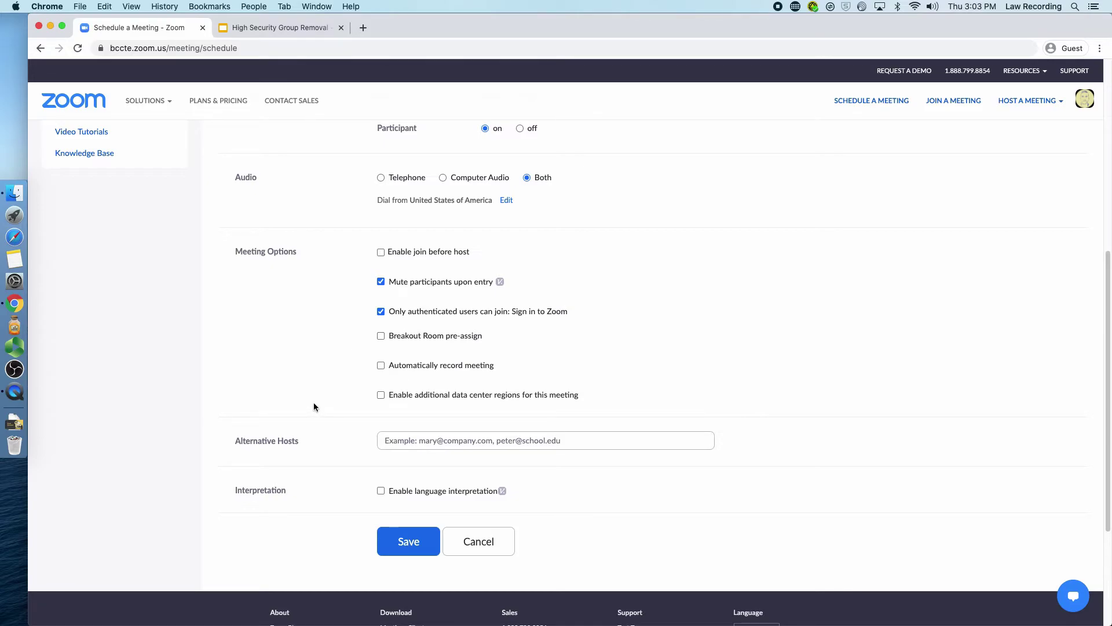
pyautogui.click(403, 544)
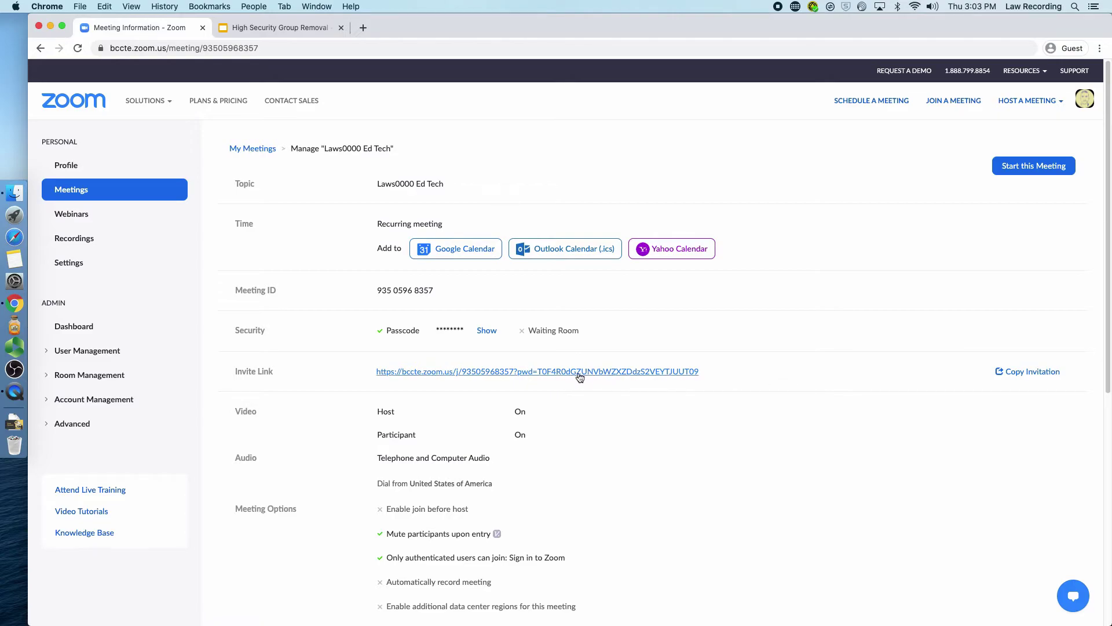
# Preview and close the Laws0000 Ed Tech invitation text, then choose Delete this Meeting
pyautogui.click(1038, 372)
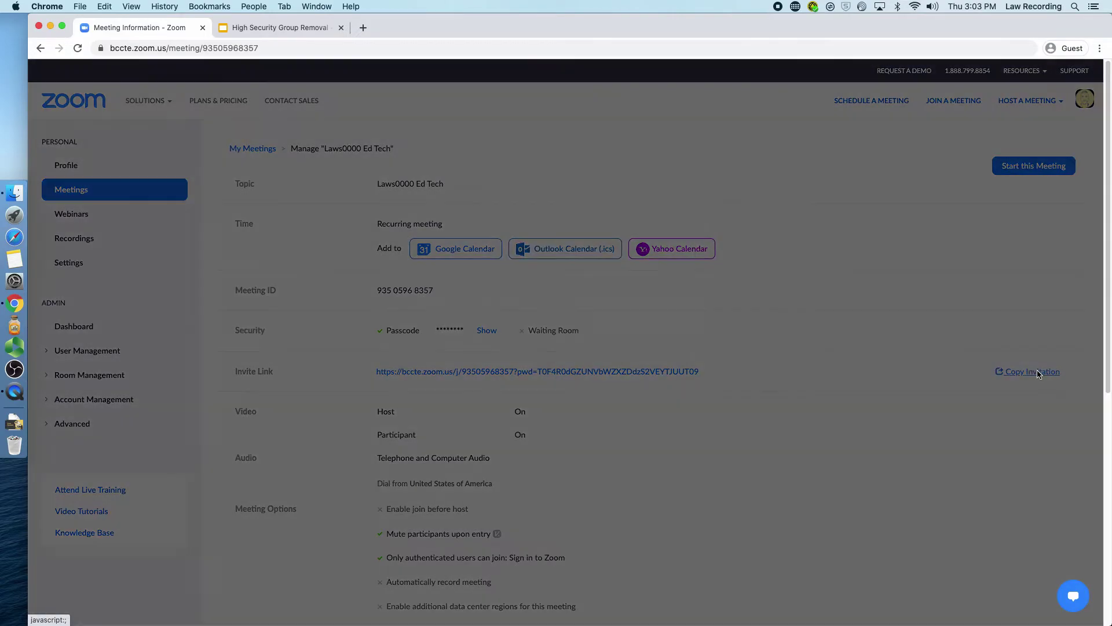
pyautogui.scroll(-5, 492, 350)
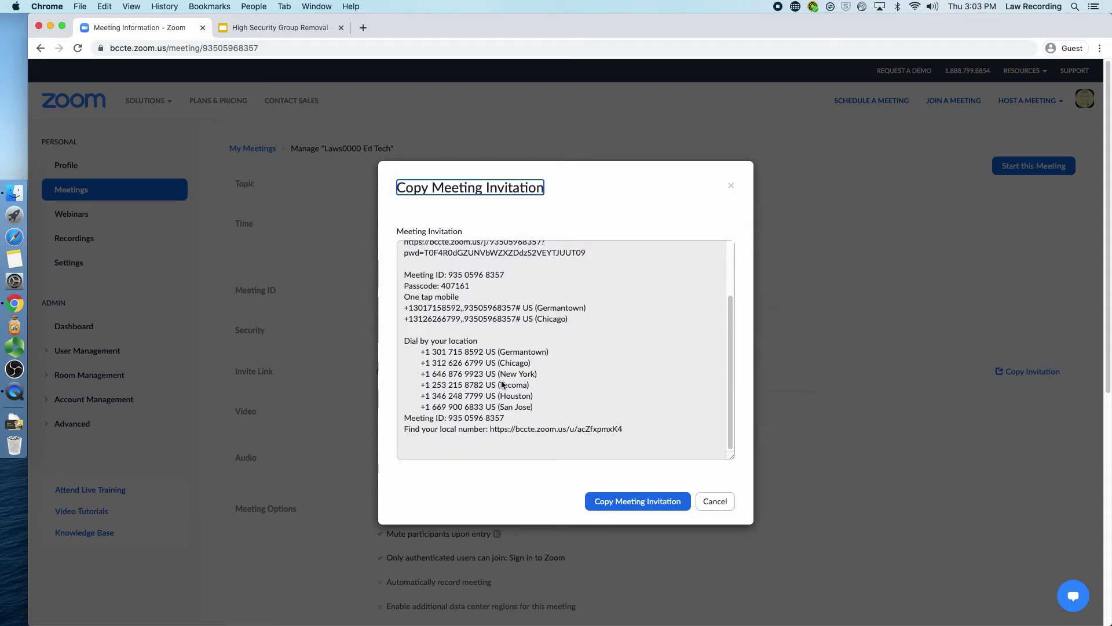
pyautogui.scroll(3, 487, 360)
pyautogui.scroll(2, 661, 384)
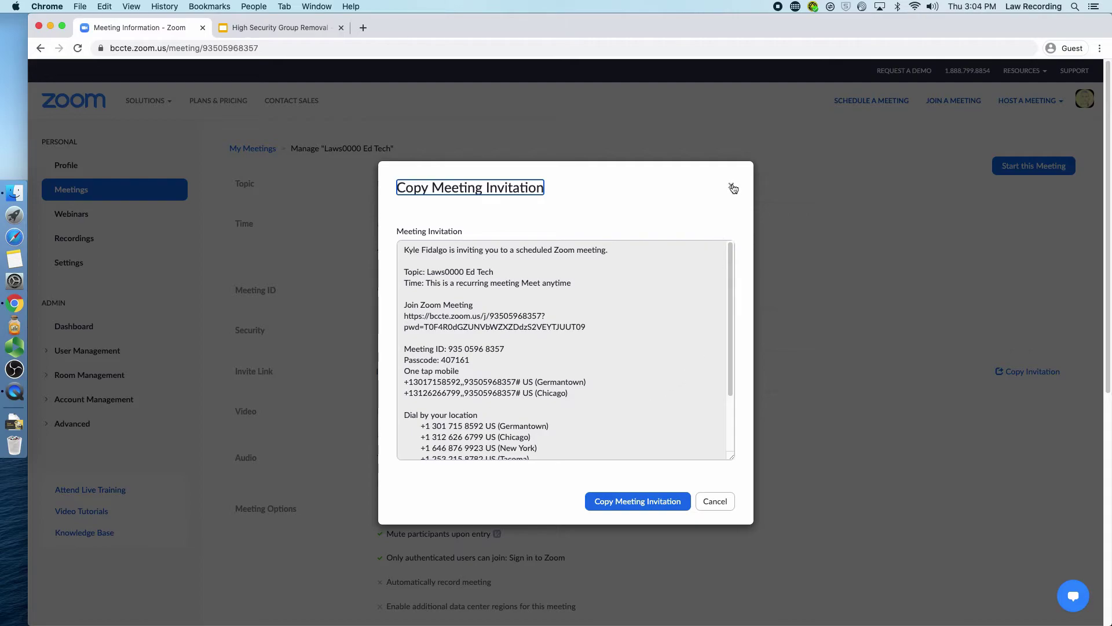
pyautogui.click(732, 187)
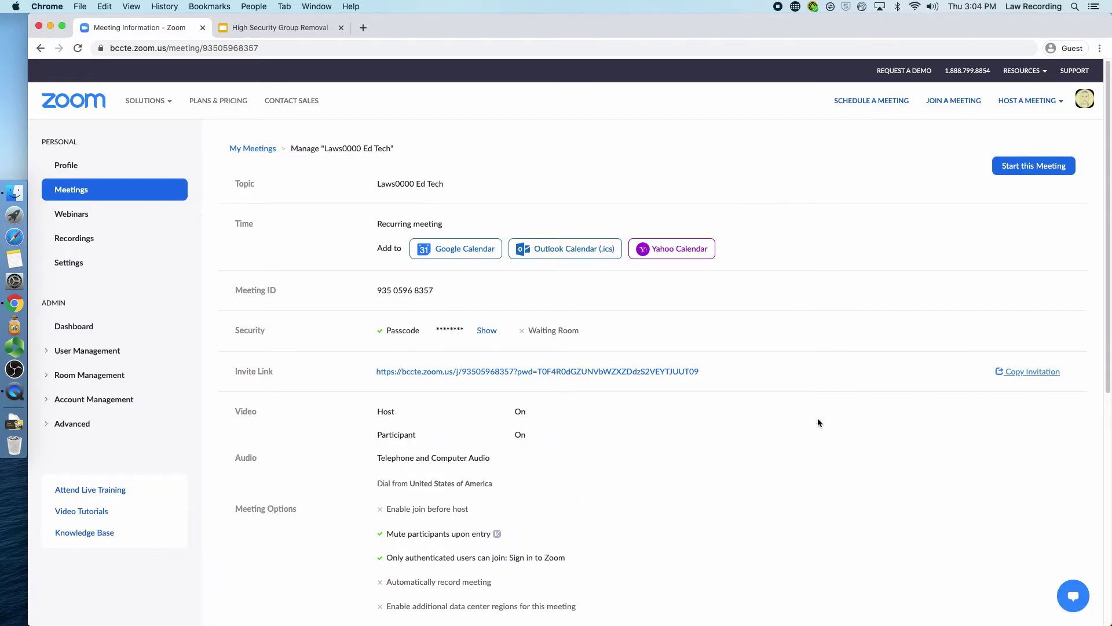
pyautogui.scroll(-7, 818, 418)
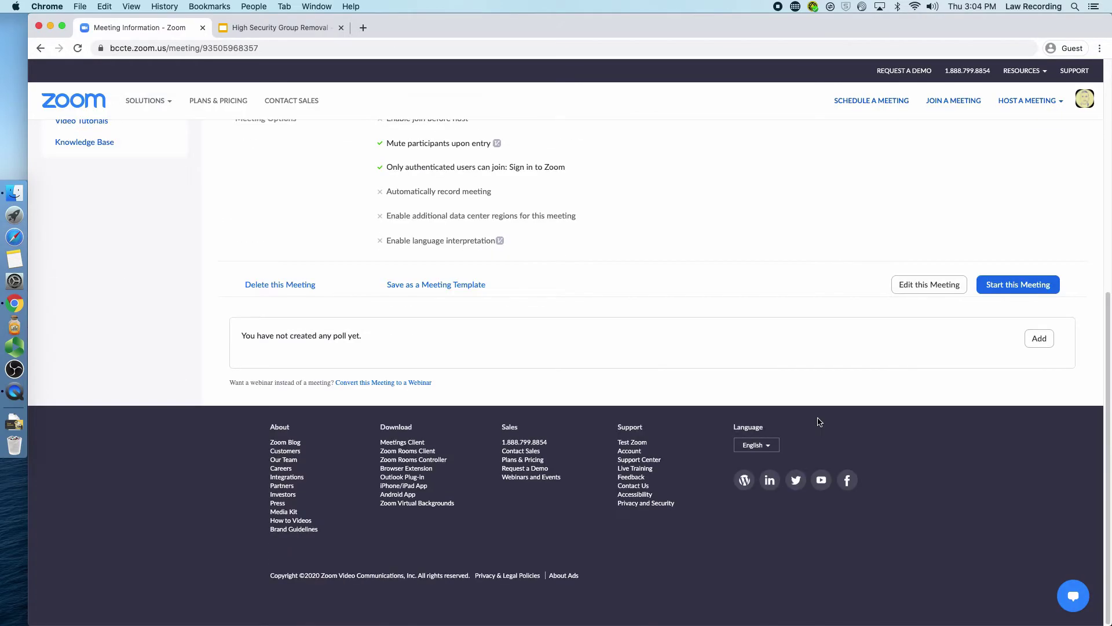
pyautogui.click(293, 287)
# Confirm deletion of the Laws0000 Ed Tech meeting
pyautogui.click(661, 383)
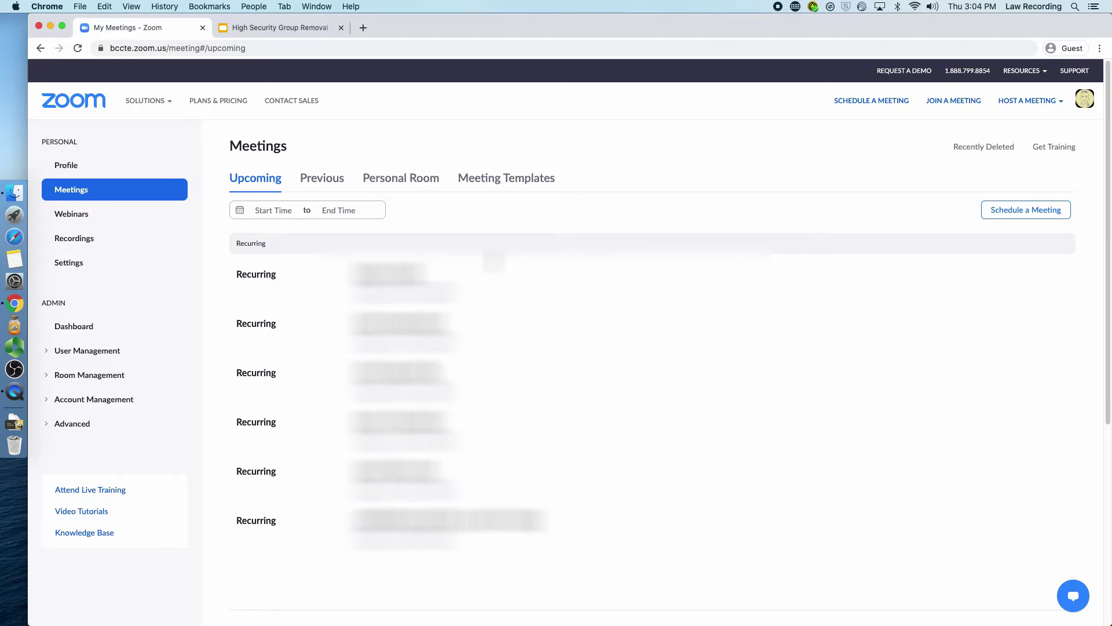
# Schedule a meeting titled 'My recurring meeting (professional development)' recurring with No Fixed Time
pyautogui.click(1021, 212)
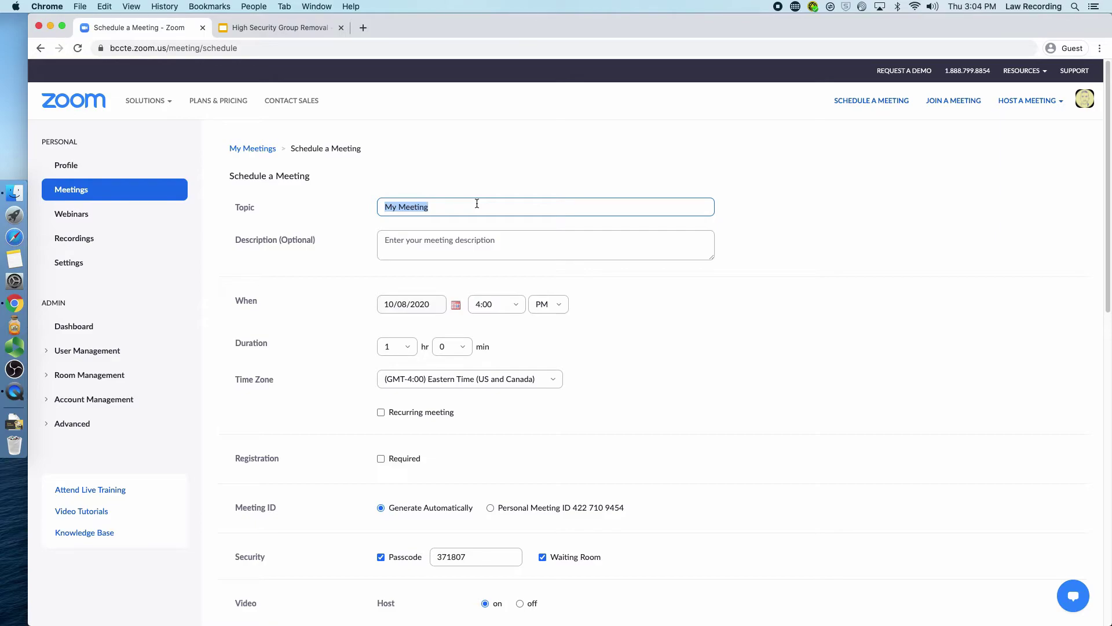
pyautogui.write('My recurring meeting ()professional development')
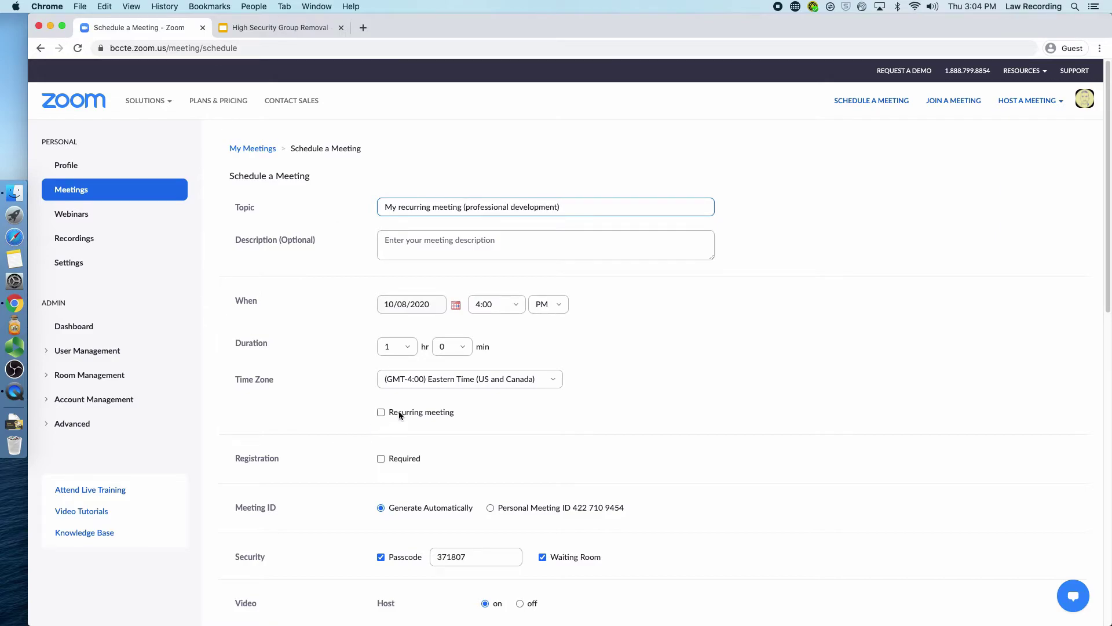
pyautogui.click(381, 413)
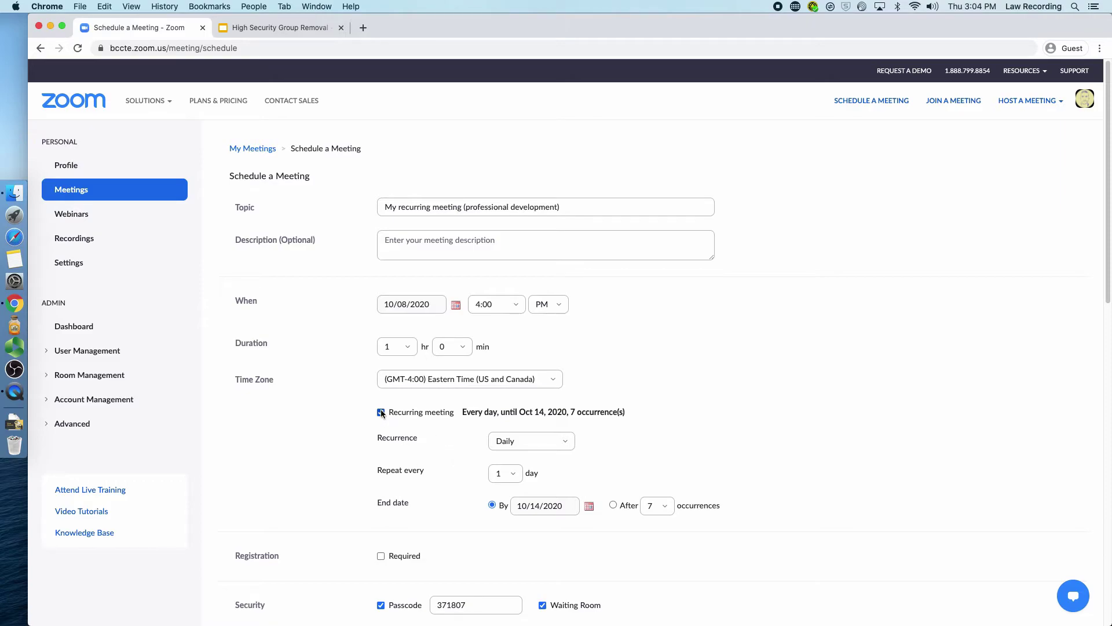
pyautogui.click(504, 441)
pyautogui.click(515, 522)
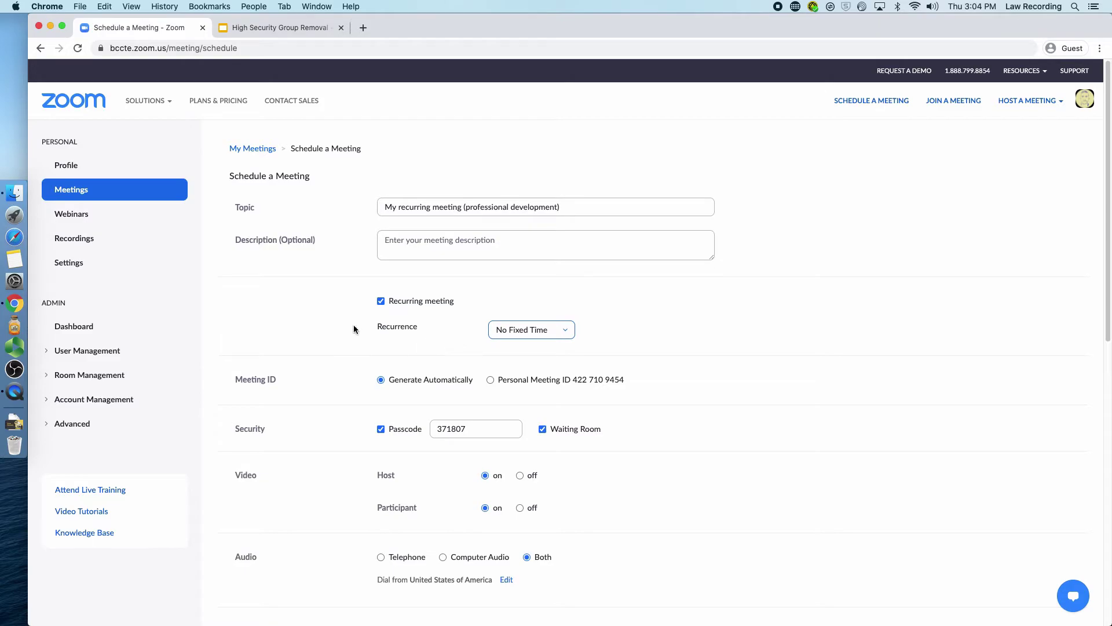
pyautogui.scroll(-3, 311, 354)
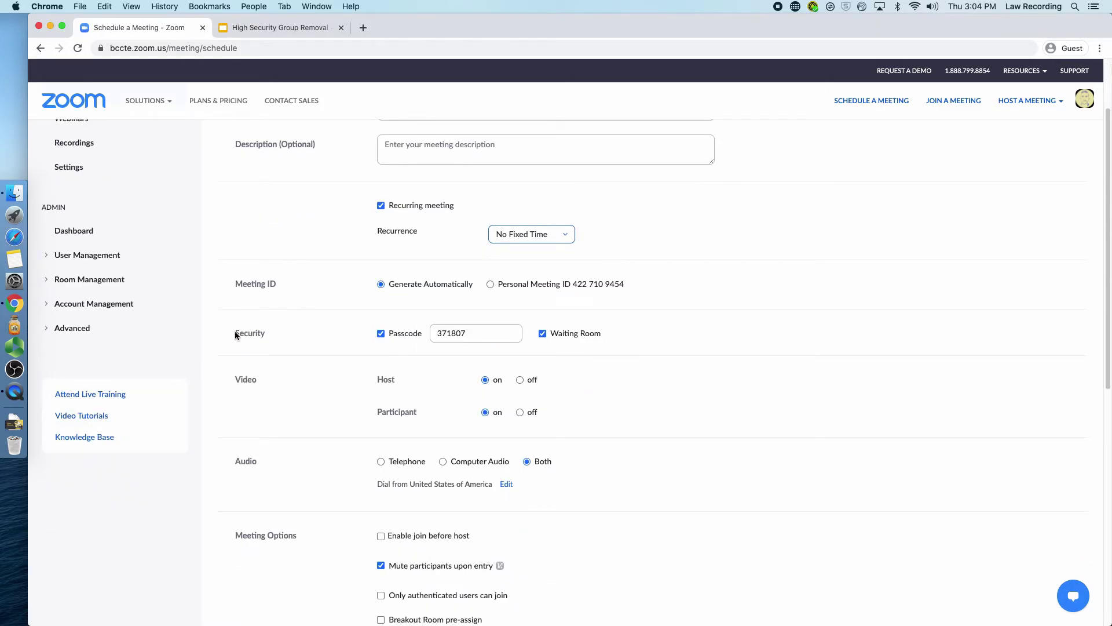
pyautogui.scroll(-1, 235, 334)
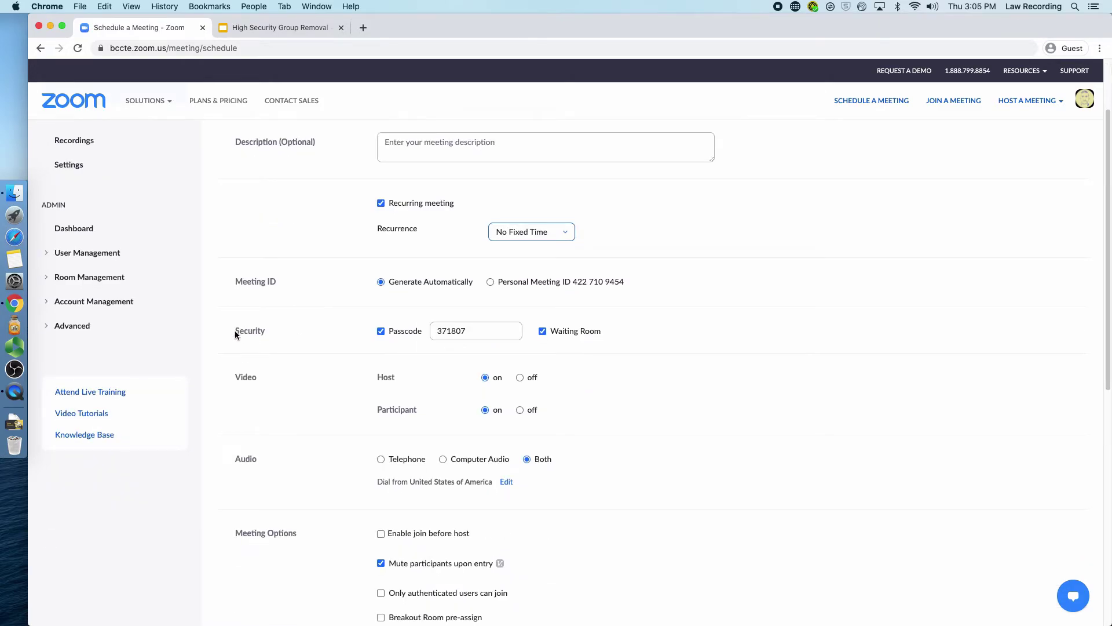
pyautogui.scroll(-2, 236, 334)
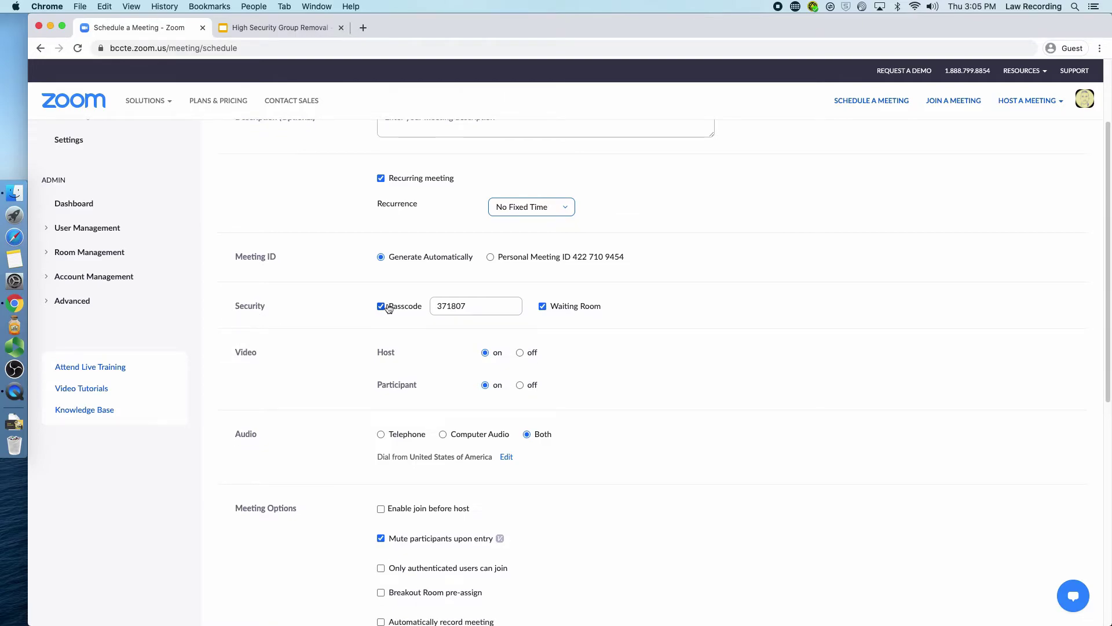
pyautogui.click(543, 307)
pyautogui.scroll(-3, 373, 404)
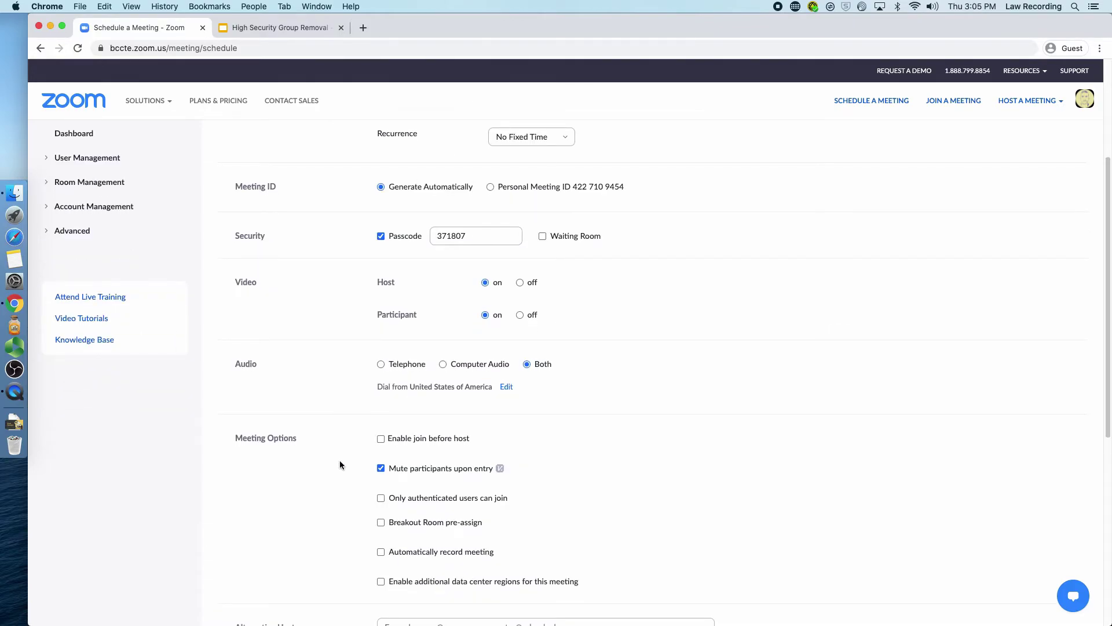
pyautogui.scroll(-2, 341, 466)
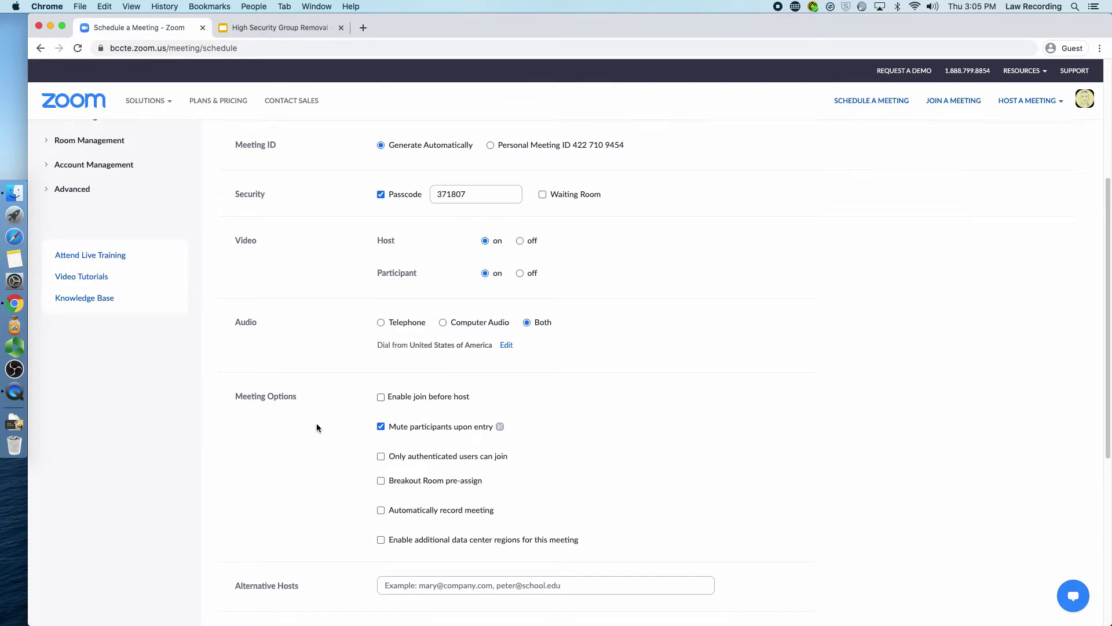
pyautogui.scroll(-2, 316, 424)
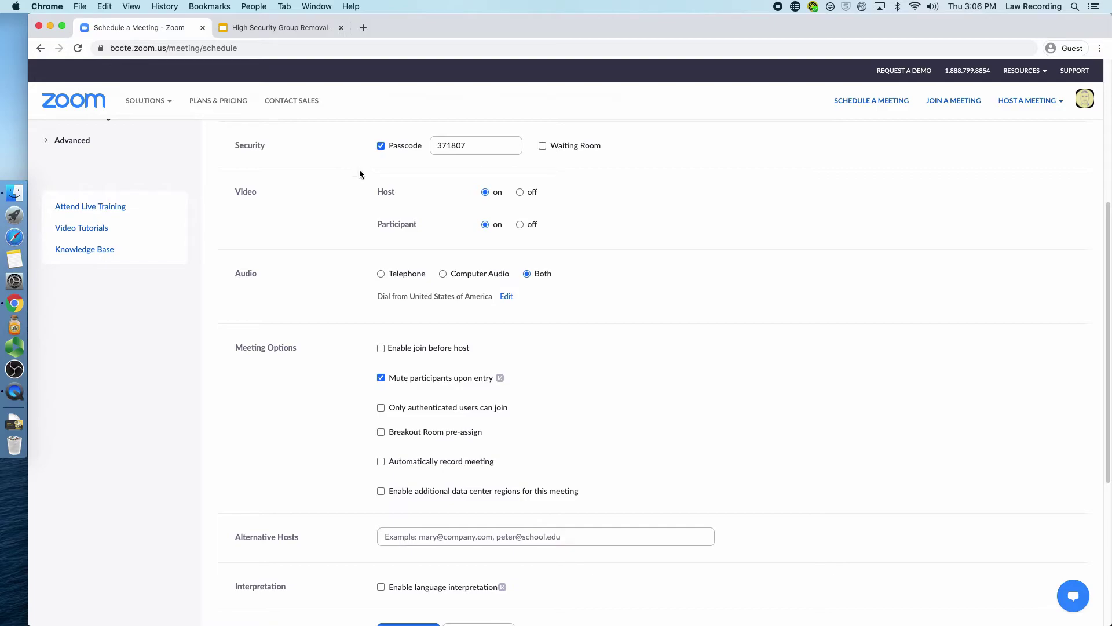
pyautogui.scroll(-3, 341, 319)
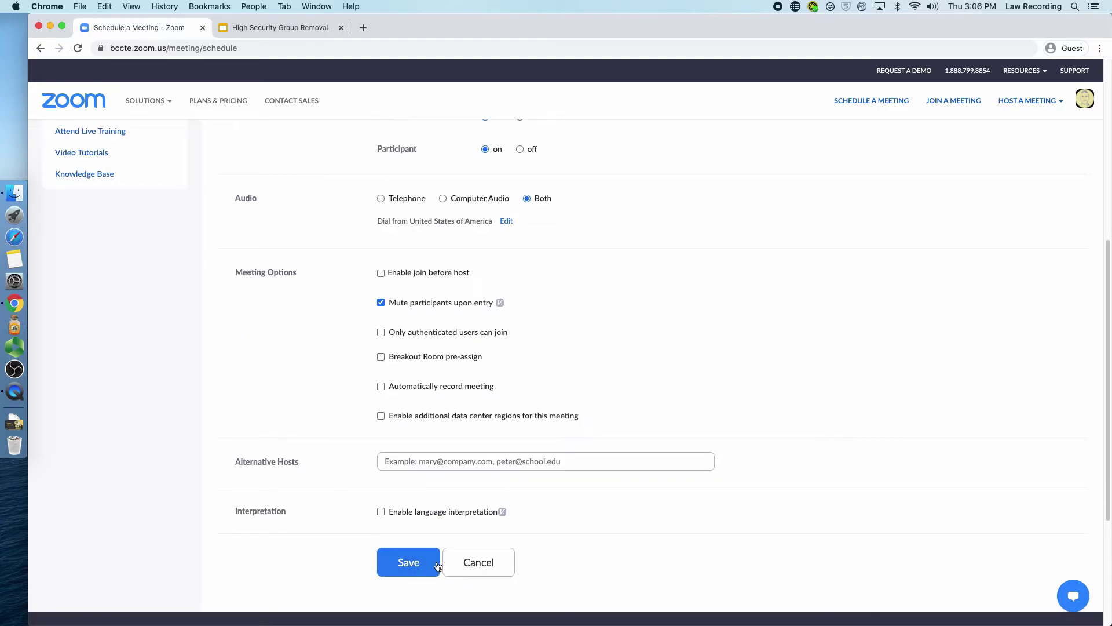
pyautogui.scroll(6, 324, 513)
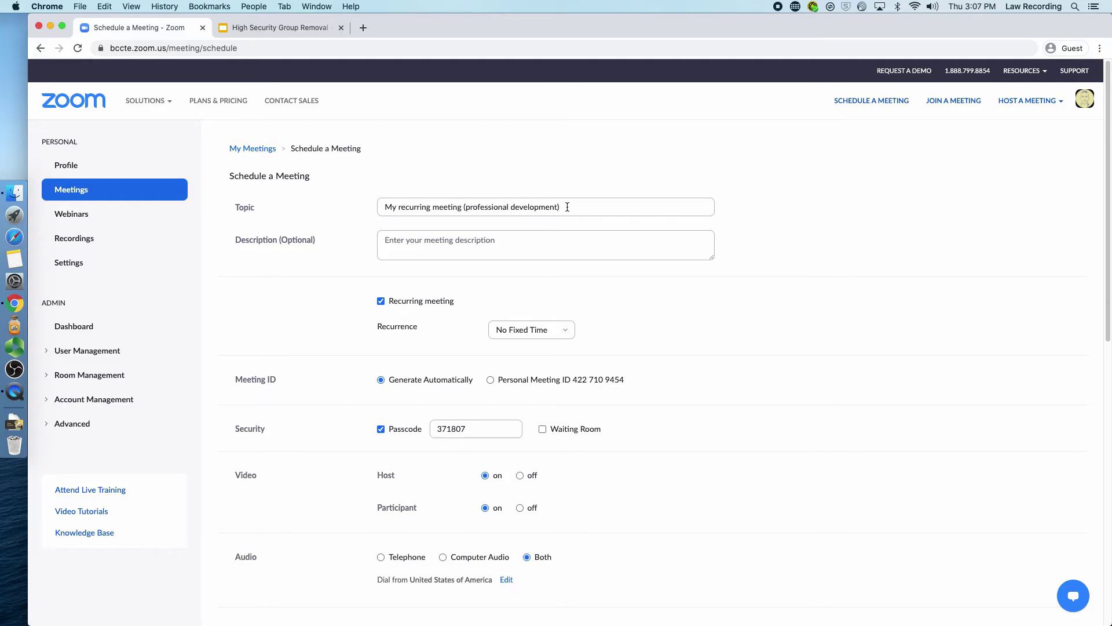
# Replace the topic text with 'Law ATR Departmental meeting'
pyautogui.moveTo(567, 207); pyautogui.dragTo(383, 206)
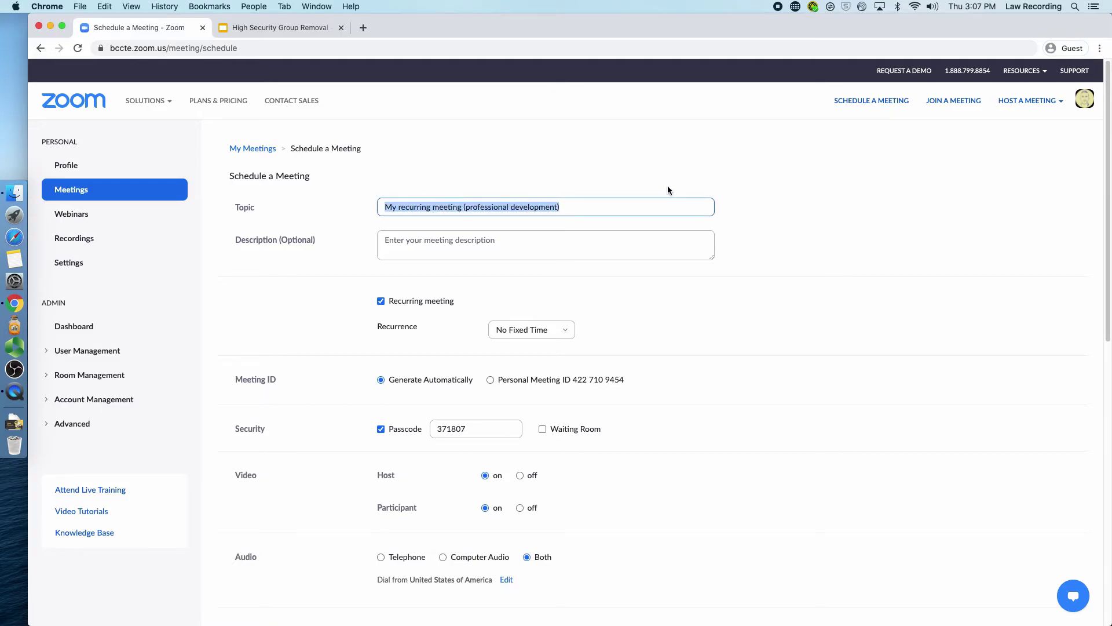
pyautogui.write('La')
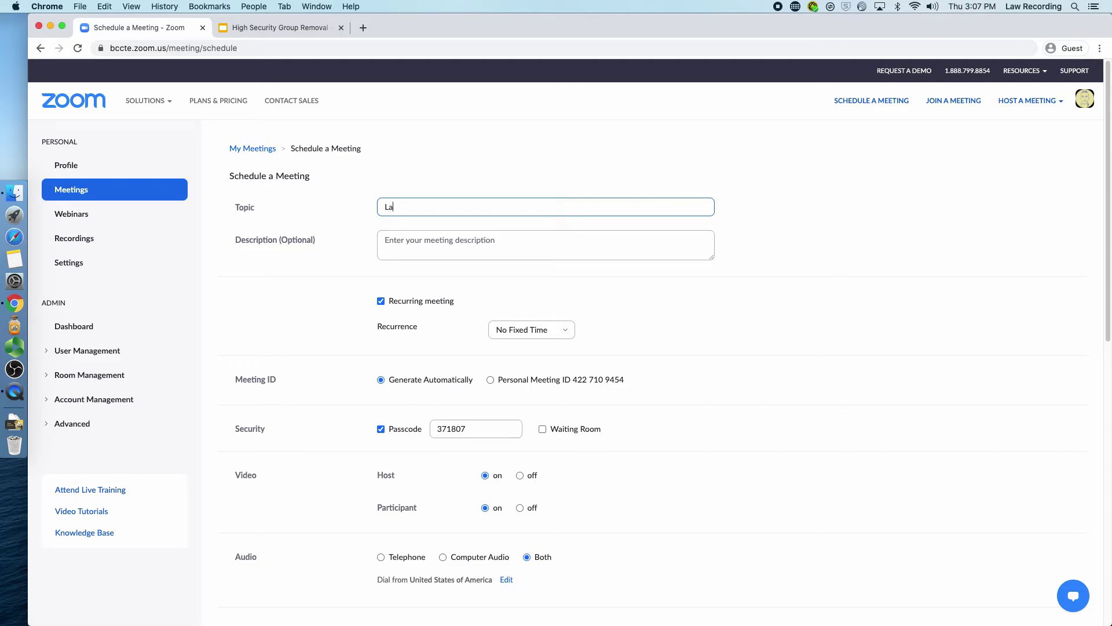
pyautogui.write('w ATR Departmental meeting')
pyautogui.scroll(-3, 809, 338)
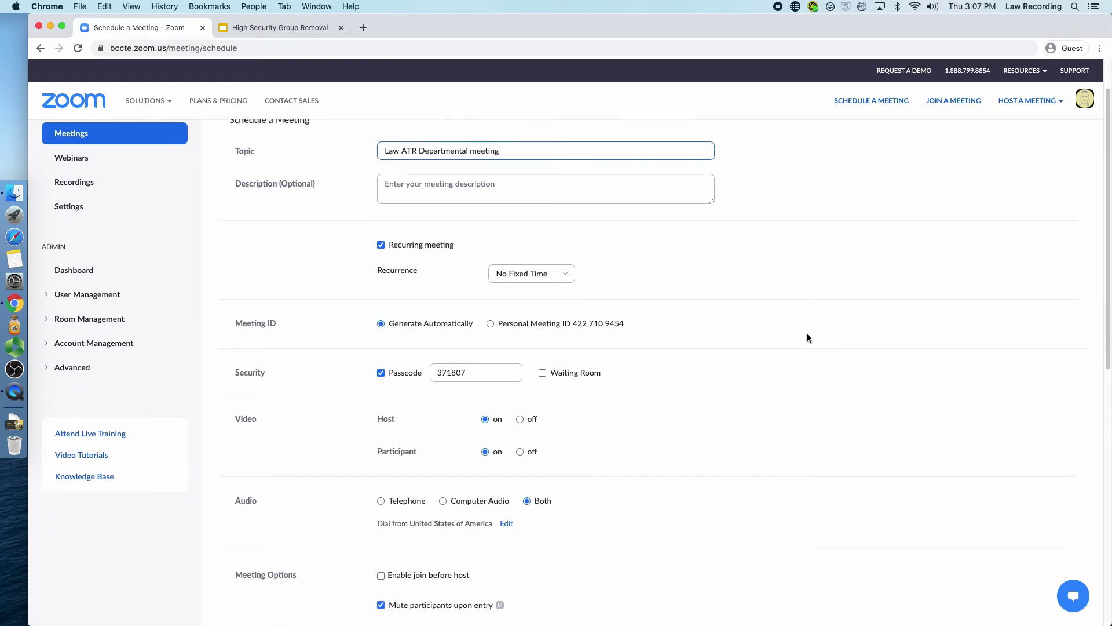
# Enable Only authenticated users can join and save the Law ATR Departmental meeting
pyautogui.scroll(-4, 808, 338)
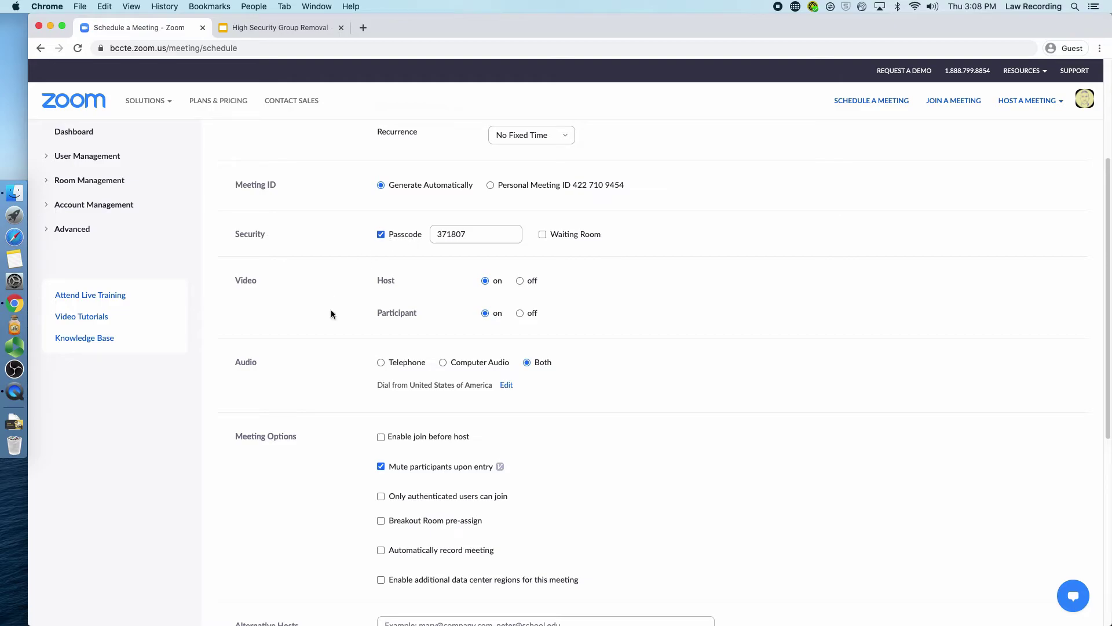
pyautogui.scroll(-1, 350, 307)
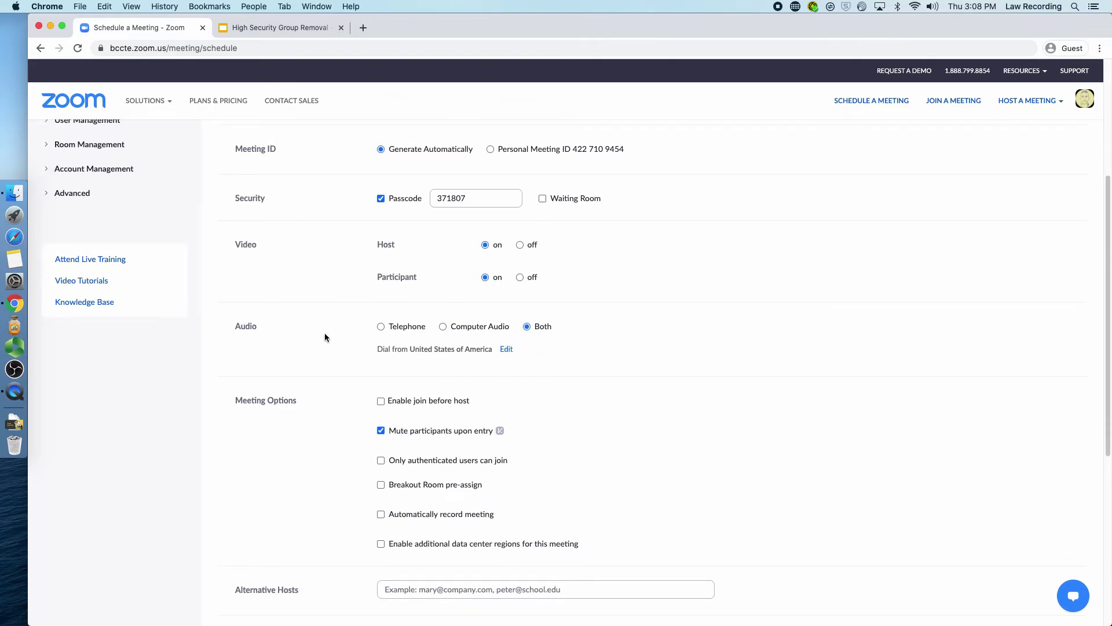
pyautogui.scroll(-2, 324, 333)
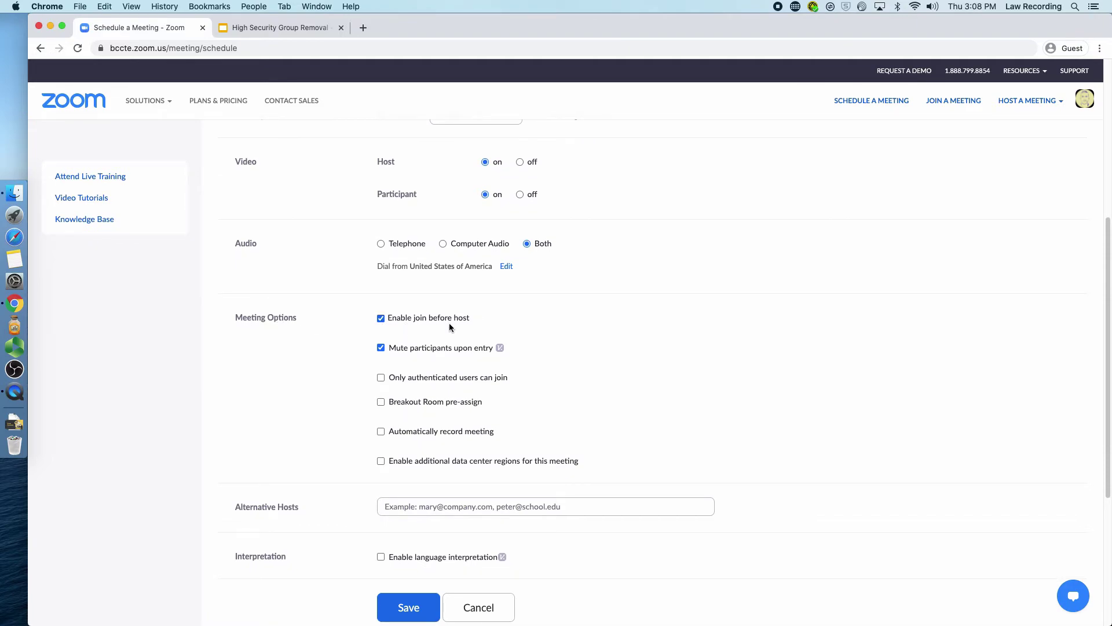
pyautogui.click(381, 377)
pyautogui.scroll(-1, 293, 400)
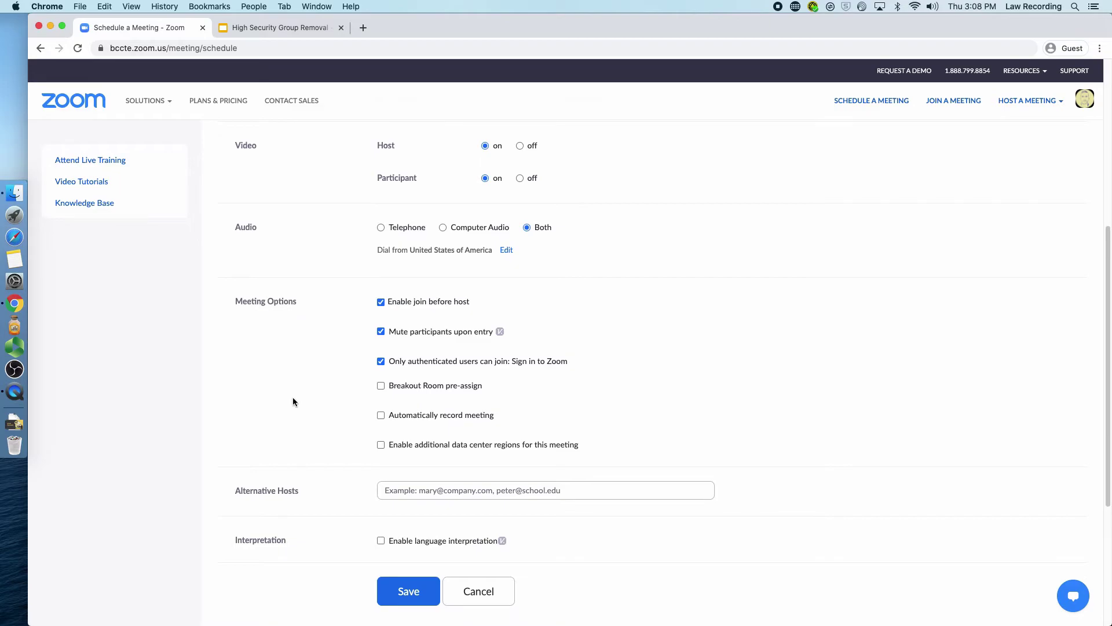
pyautogui.scroll(-2, 293, 399)
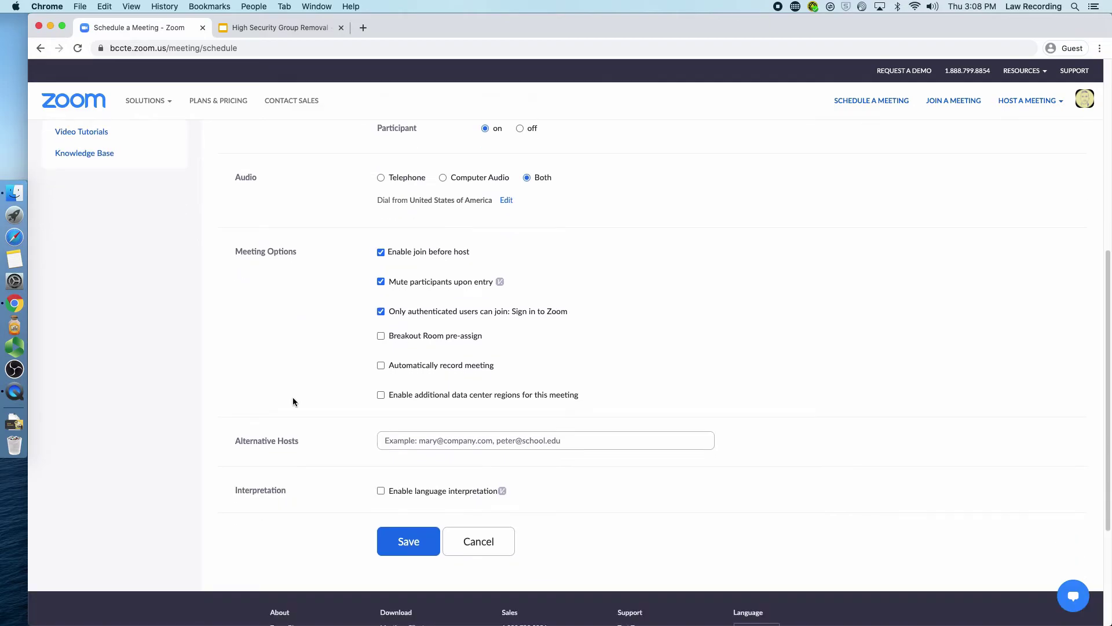
pyautogui.click(394, 547)
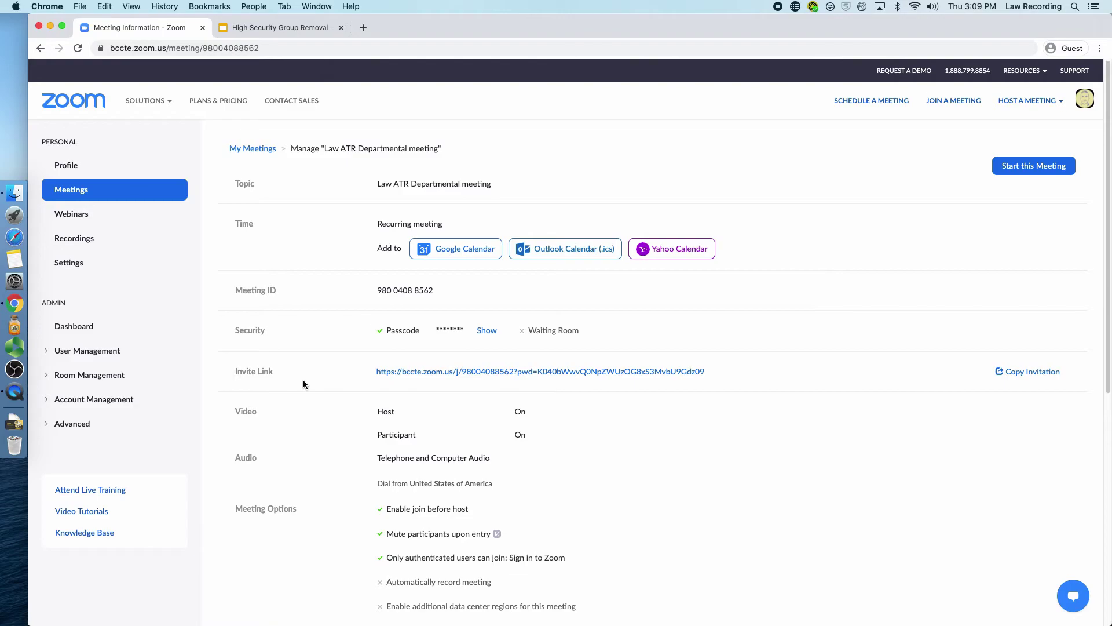
# Launch the Zoom desktop app from Spotlight search
pyautogui.press('super+space')
pyautogui.write('zoom')
pyautogui.press('Return')
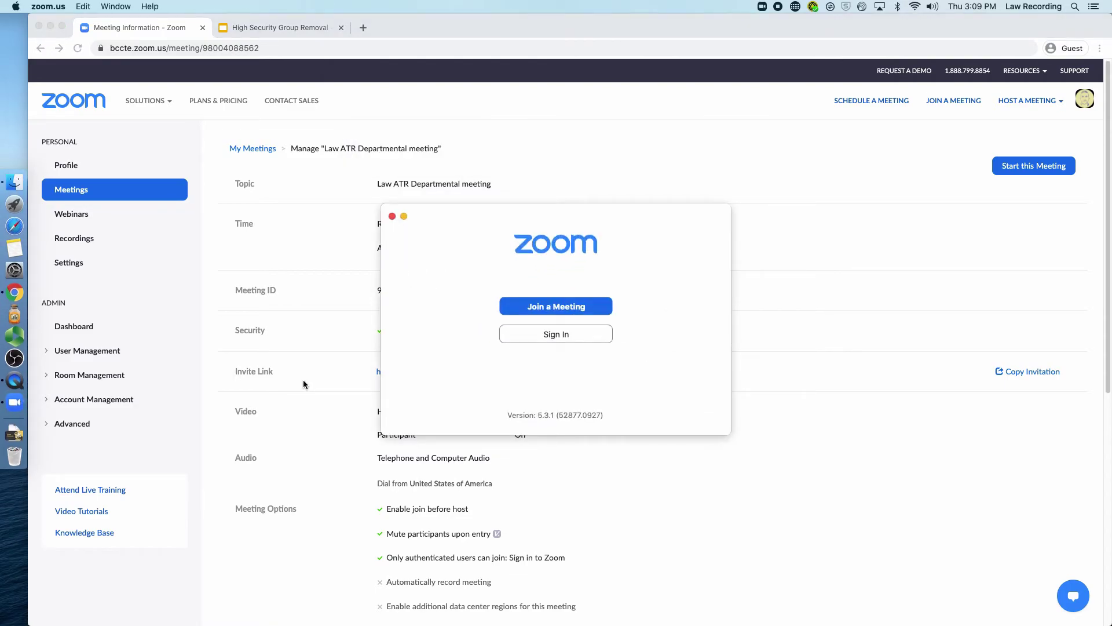
# Sign in with SSO using company domain bccte and return to zoom.us
pyautogui.click(558, 334)
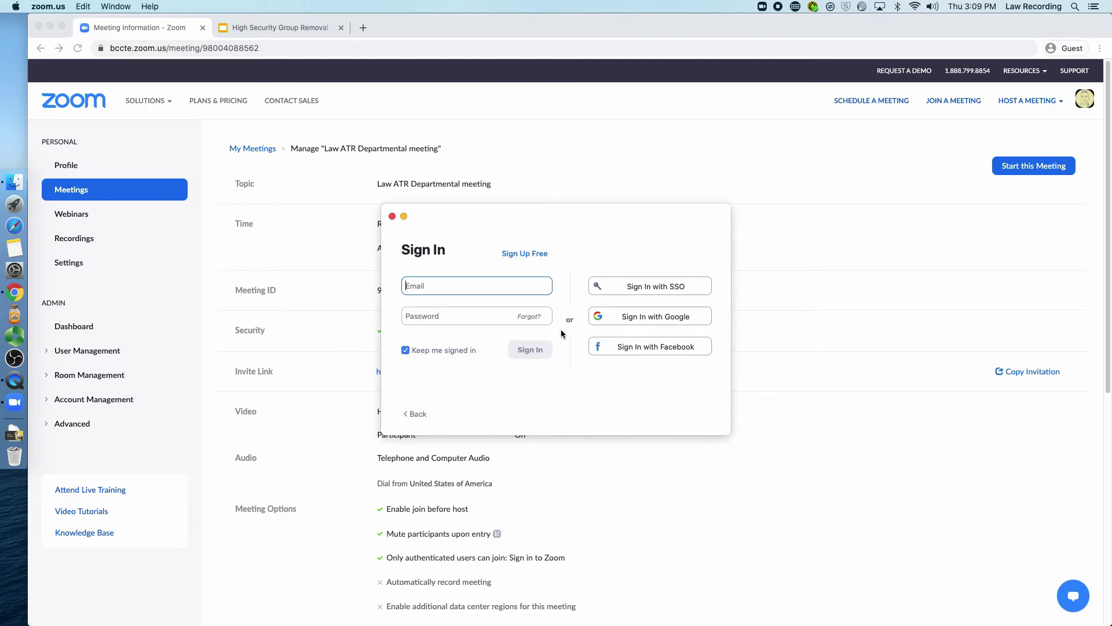
pyautogui.click(648, 288)
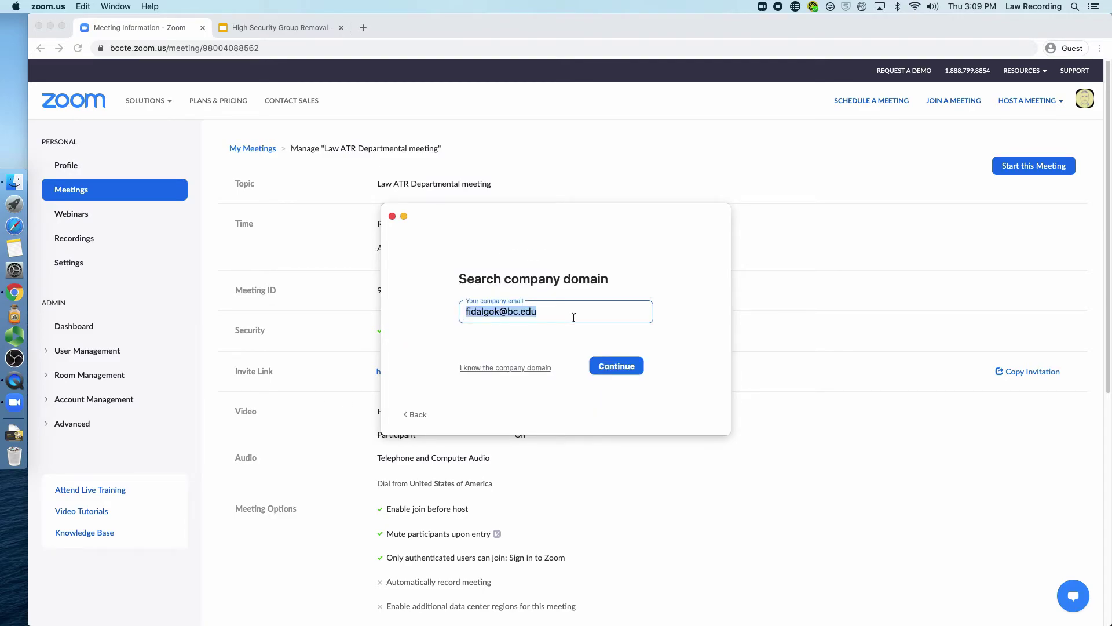
pyautogui.click(505, 367)
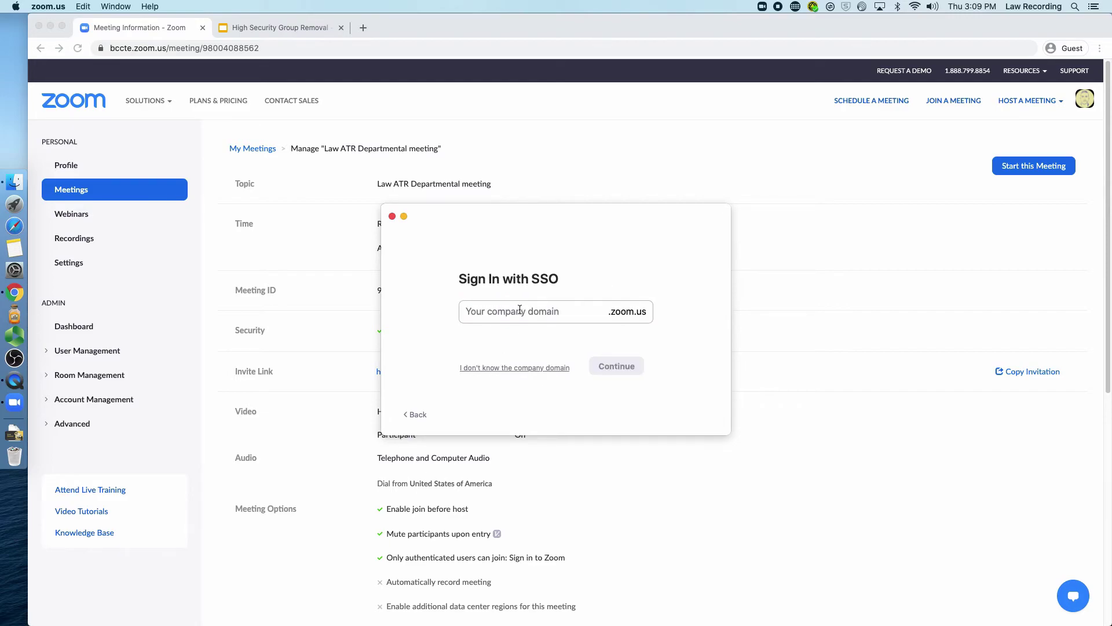
pyautogui.write('bccte')
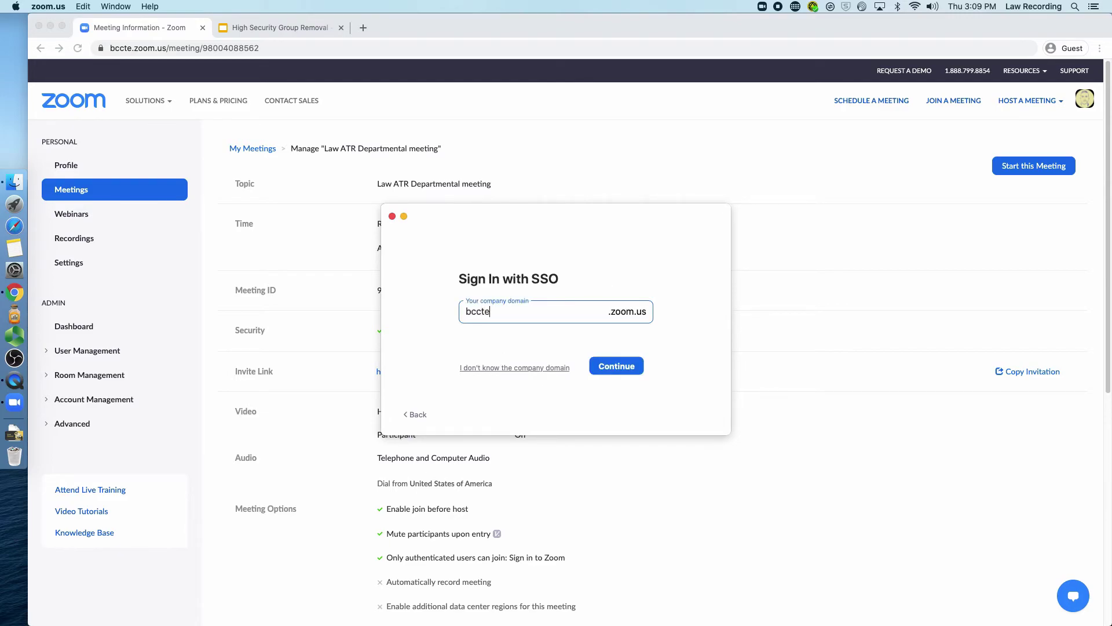
pyautogui.press('Return')
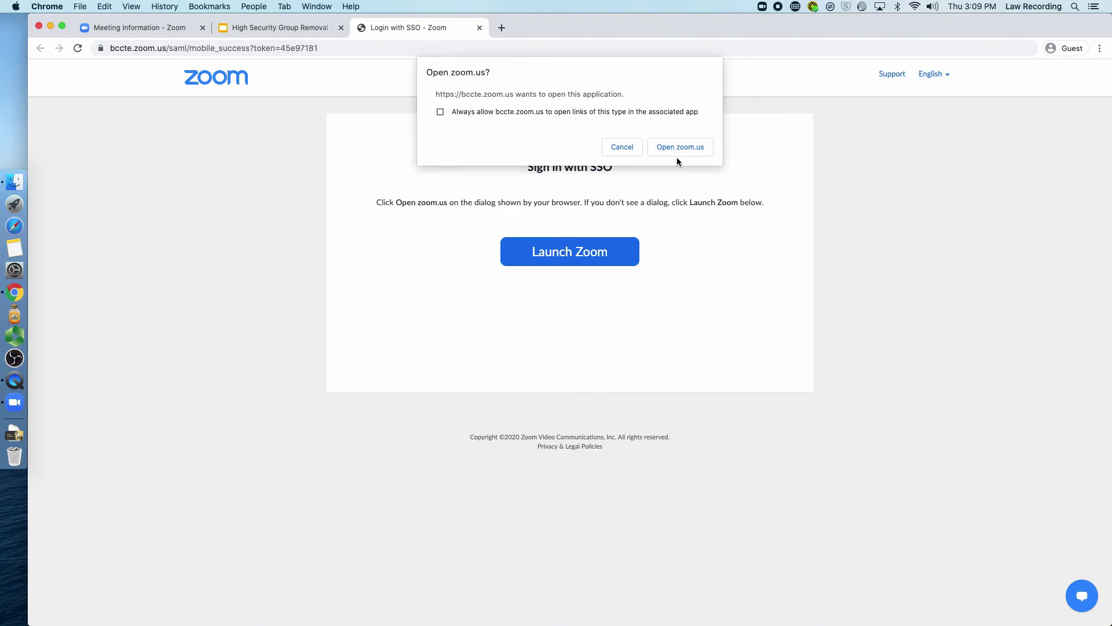
pyautogui.click(682, 143)
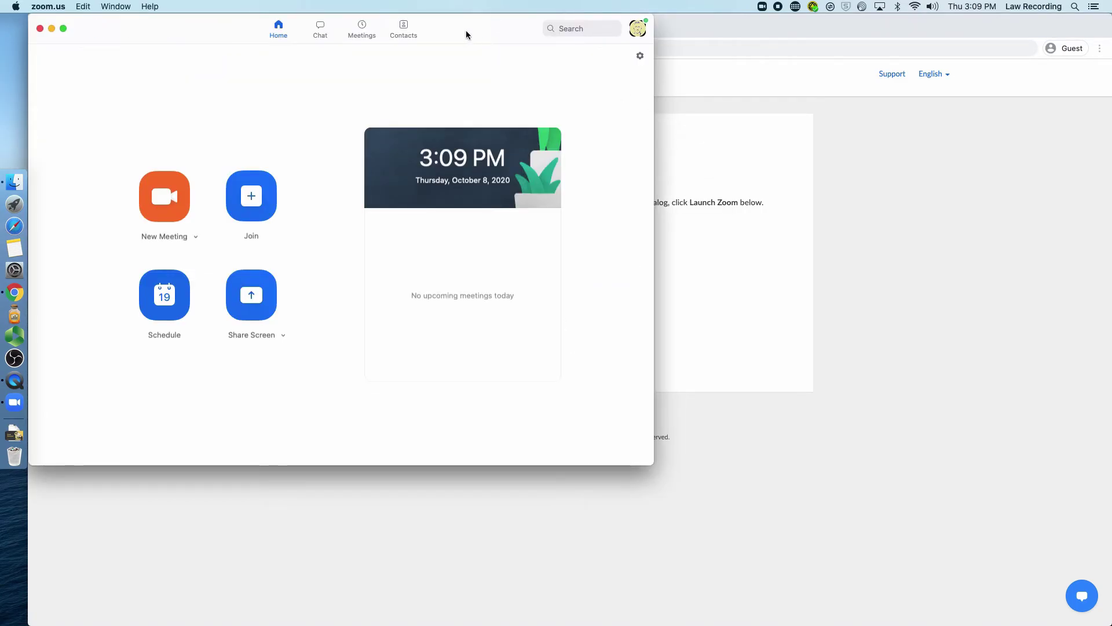
pyautogui.moveTo(466, 35); pyautogui.dragTo(618, 57)
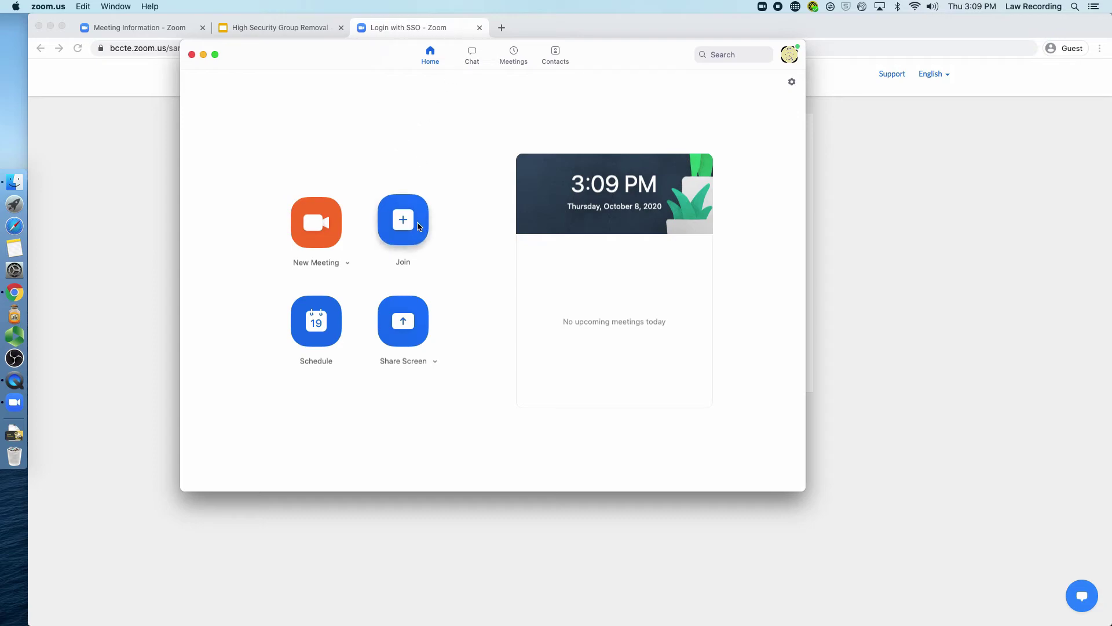
pyautogui.click(311, 330)
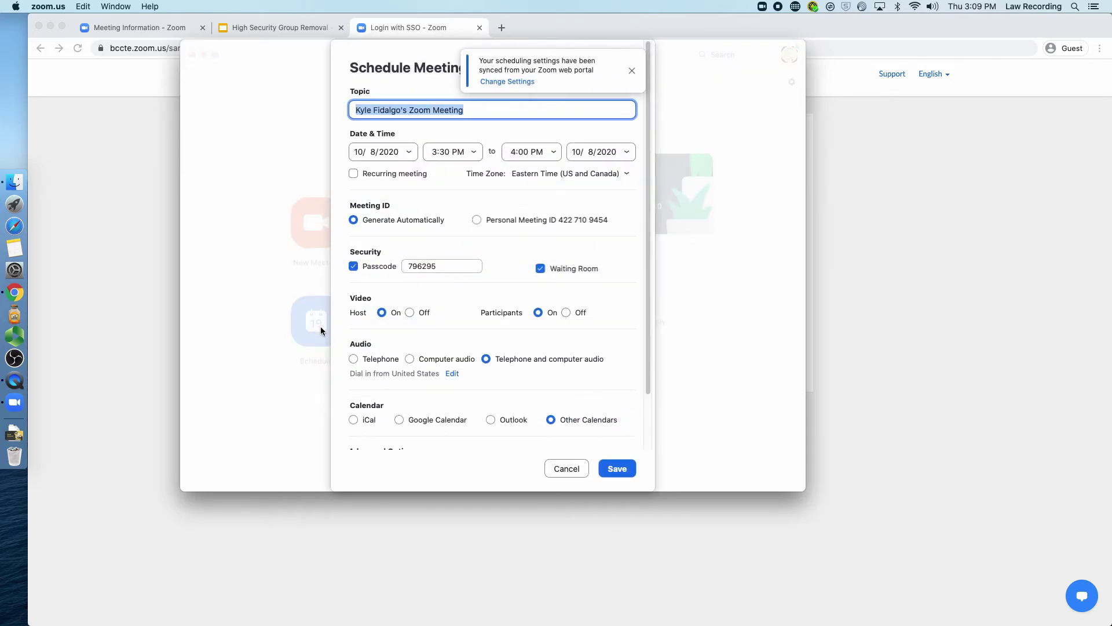
pyautogui.click(633, 74)
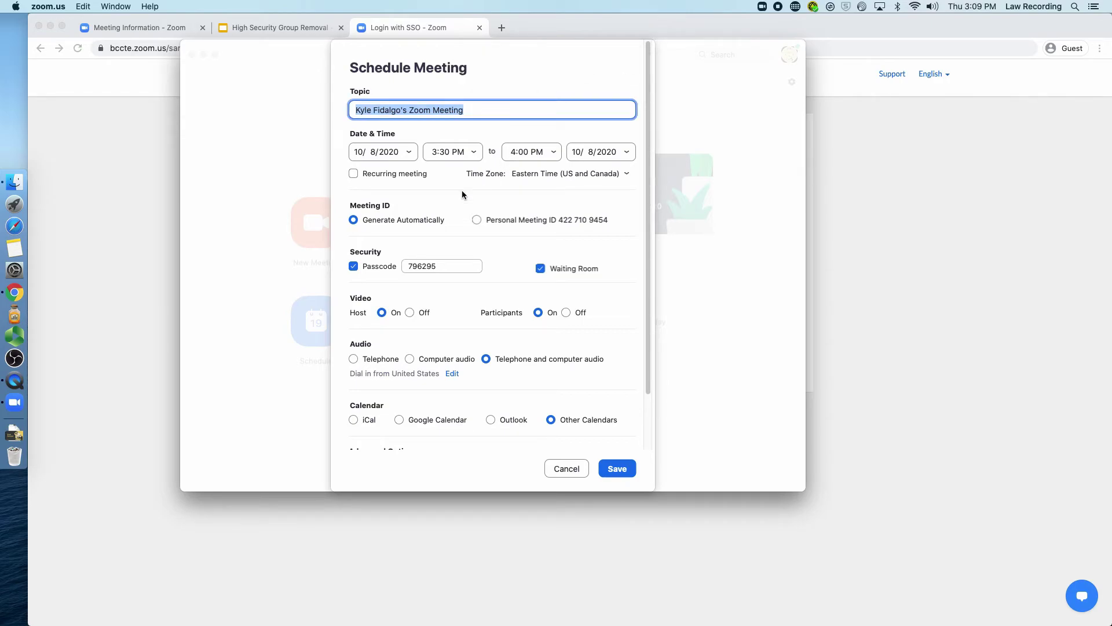
pyautogui.click(354, 173)
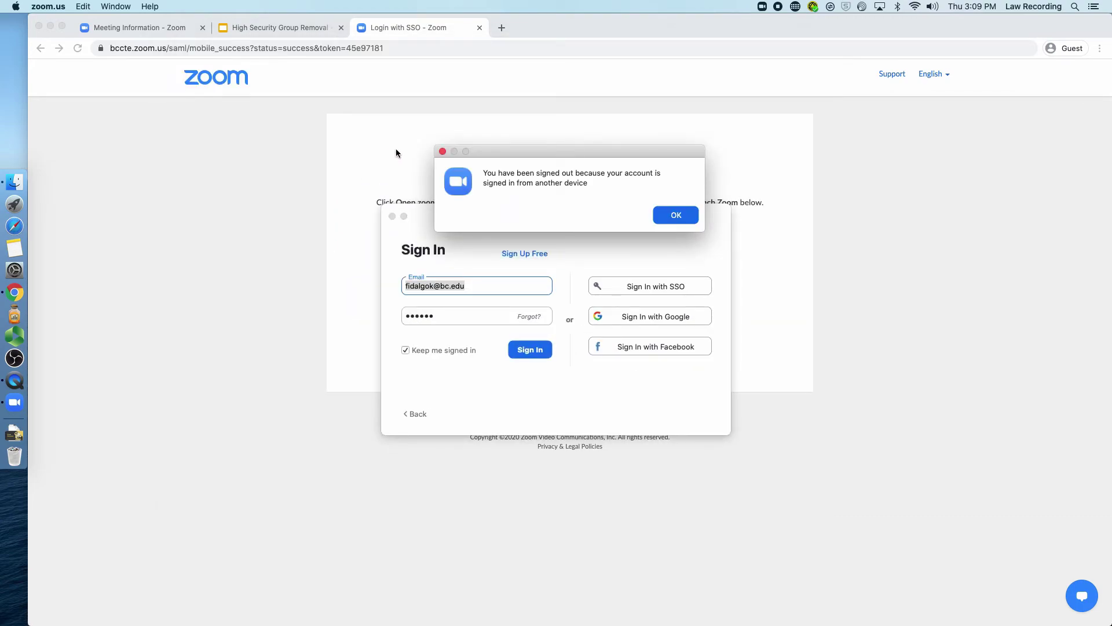
pyautogui.click(669, 215)
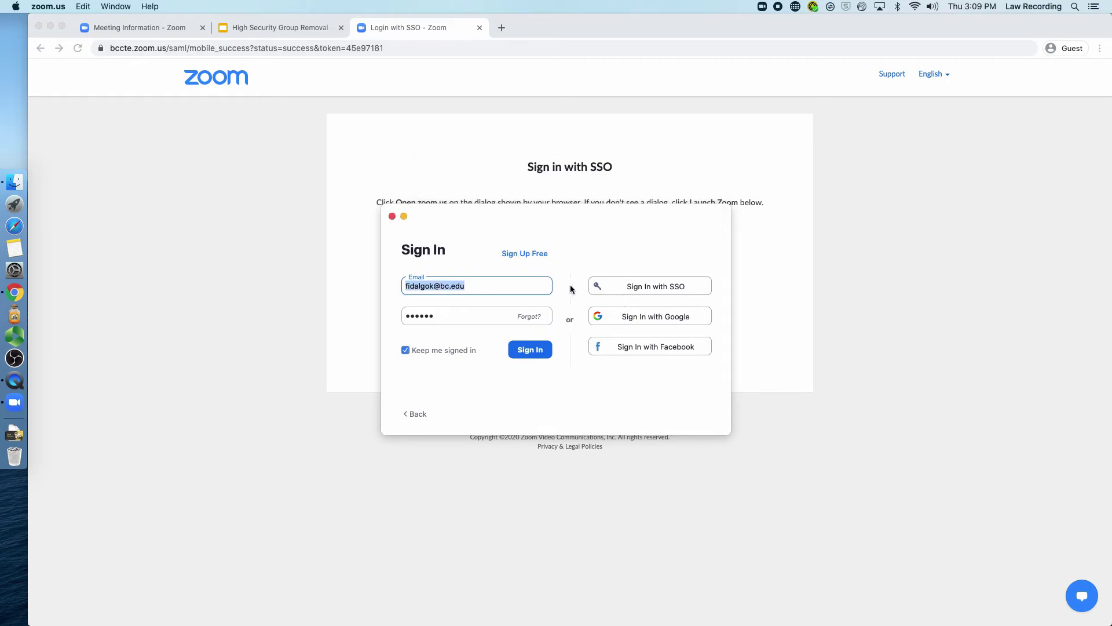
pyautogui.click(635, 293)
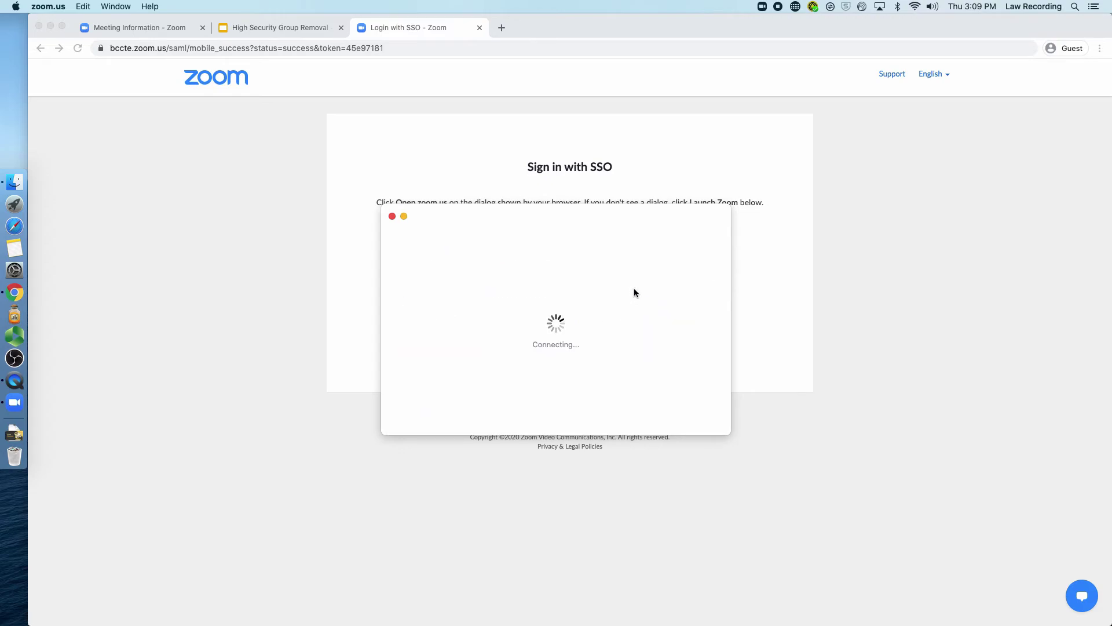
pyautogui.click(299, 335)
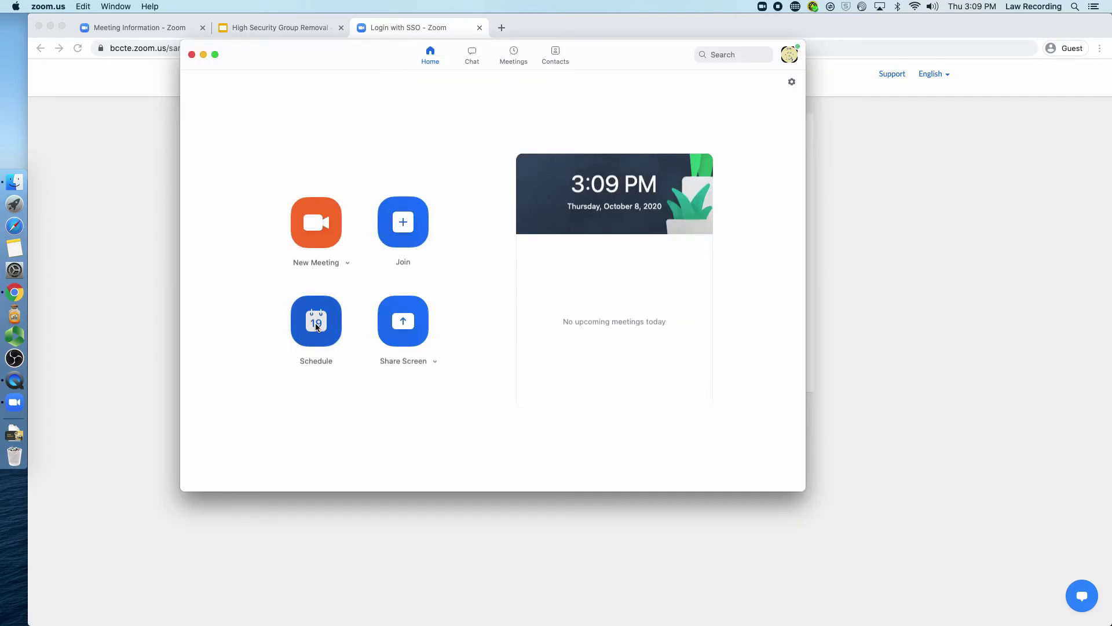
# Cancel the recurring meeting being scheduled and start an instant New Meeting instead
pyautogui.click(353, 173)
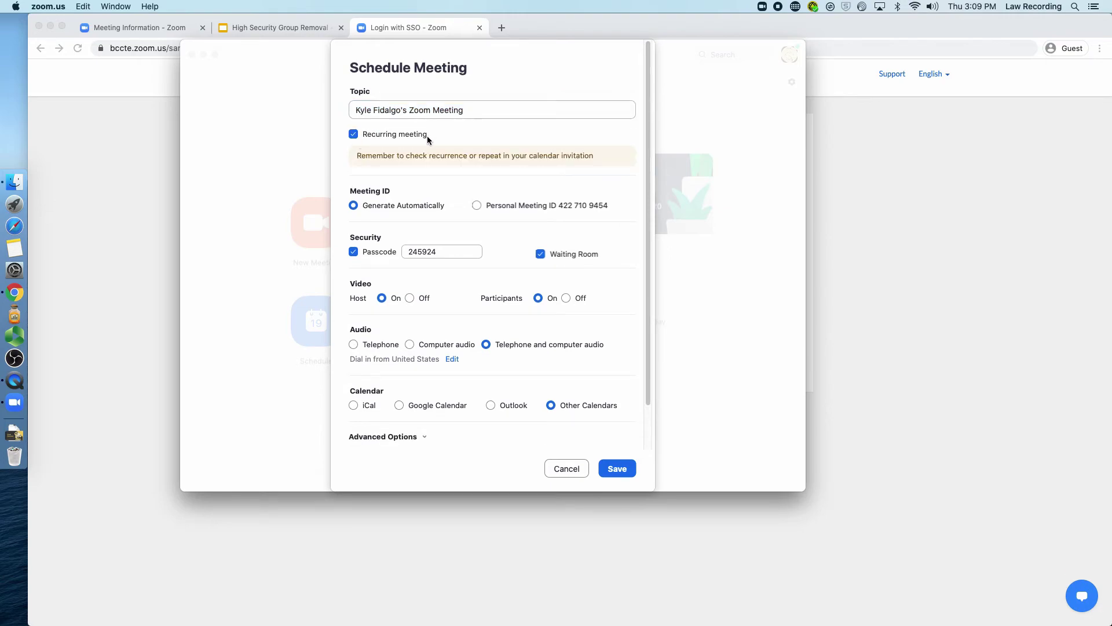
pyautogui.moveTo(480, 113); pyautogui.dragTo(318, 108)
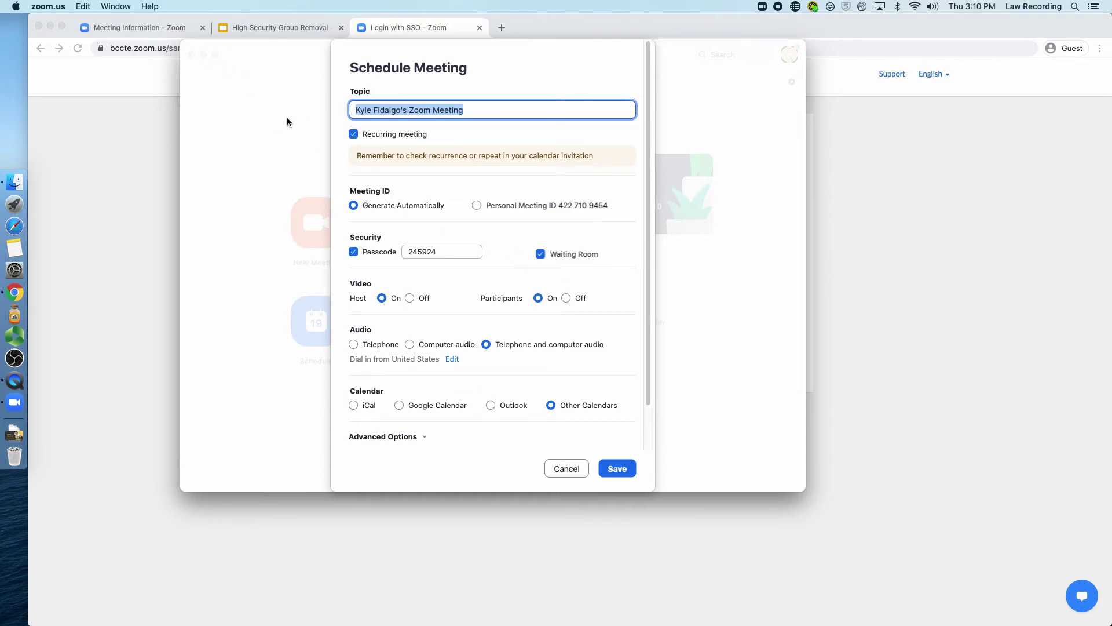
pyautogui.scroll(-3, 444, 297)
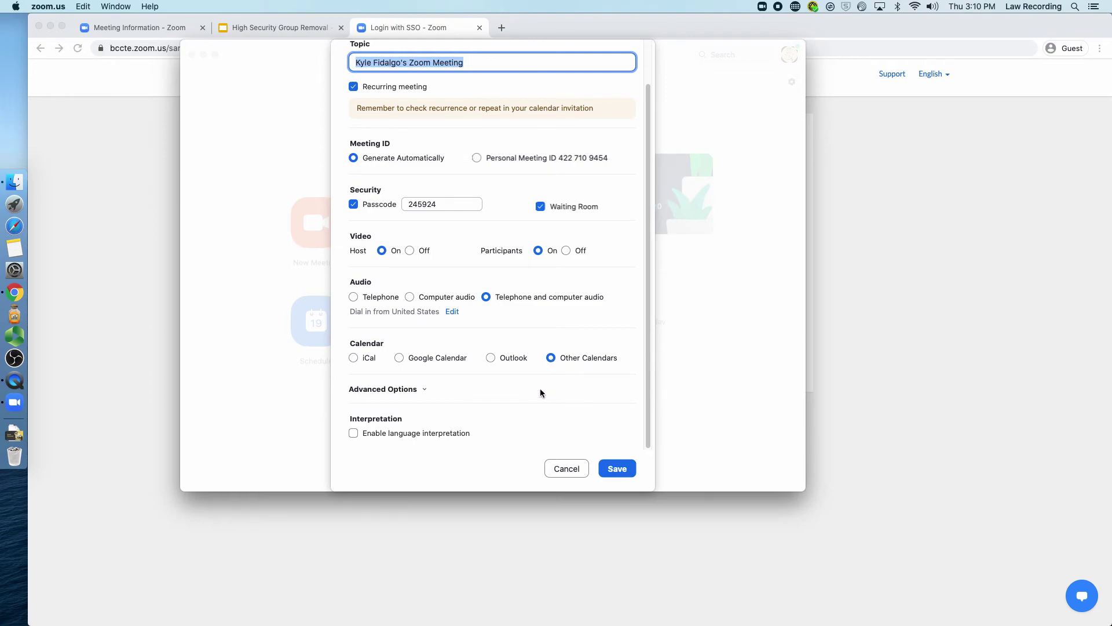
pyautogui.click(410, 390)
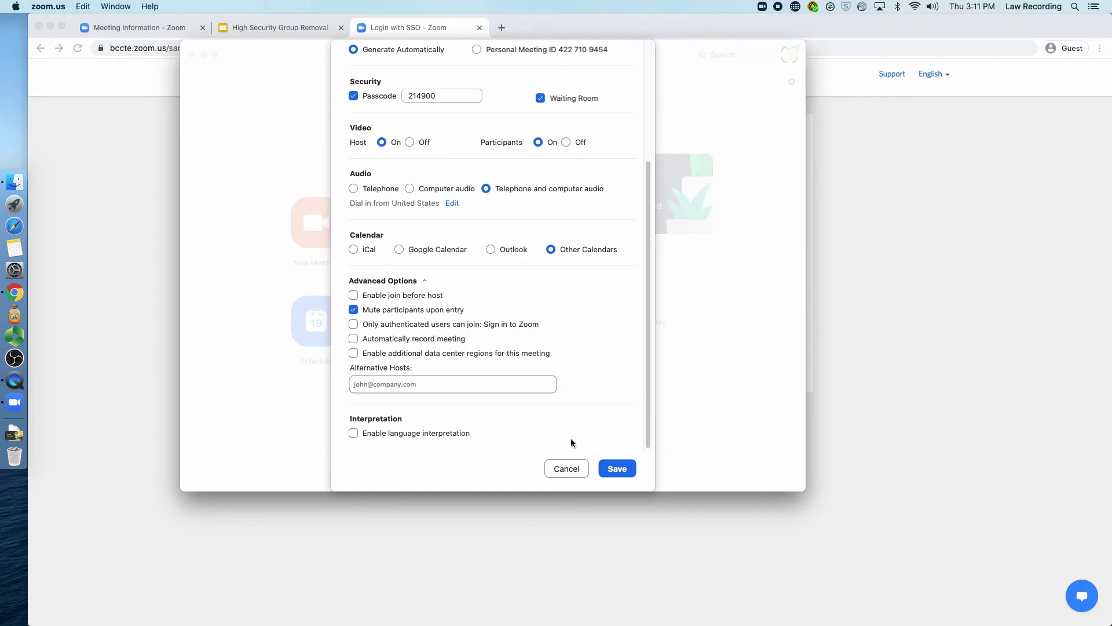
pyautogui.click(570, 467)
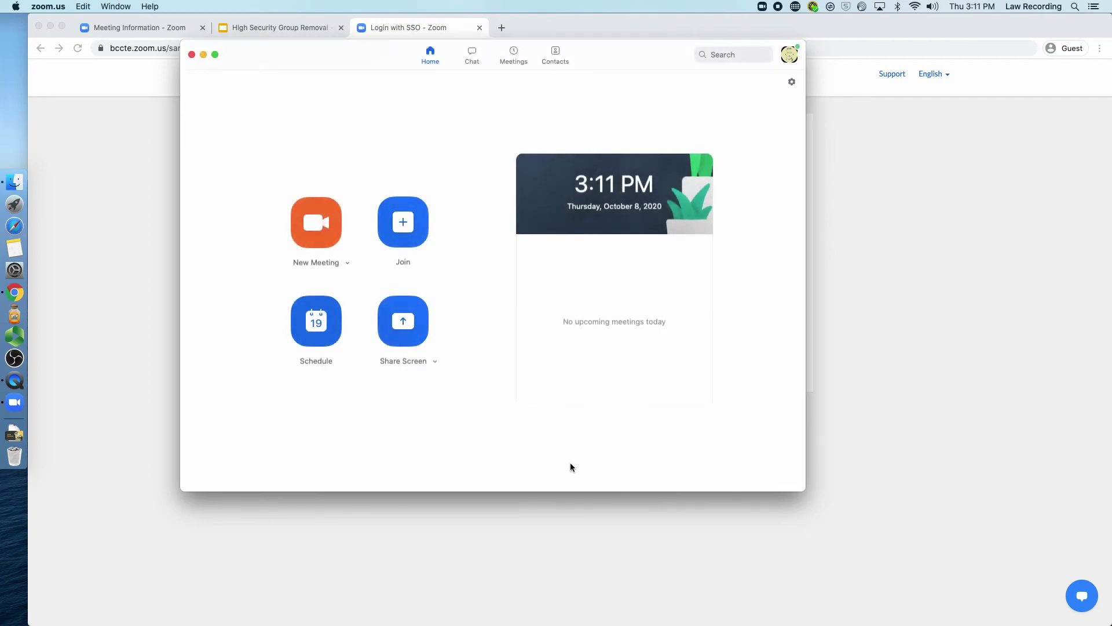
pyautogui.click(318, 231)
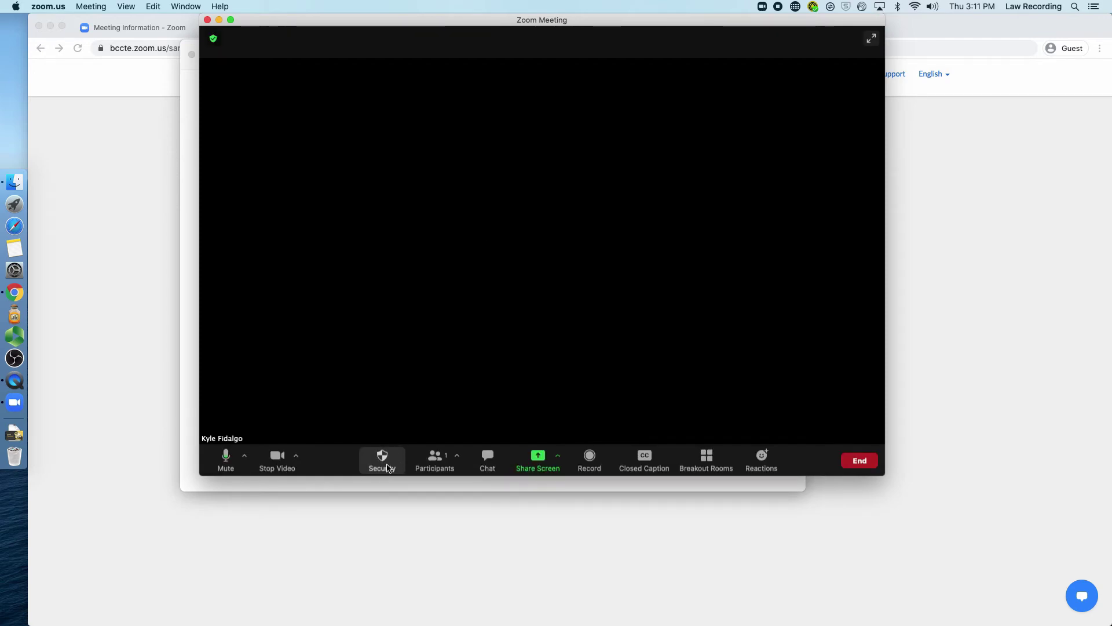
# Open the in-meeting Security menu from the toolbar
pyautogui.click(387, 467)
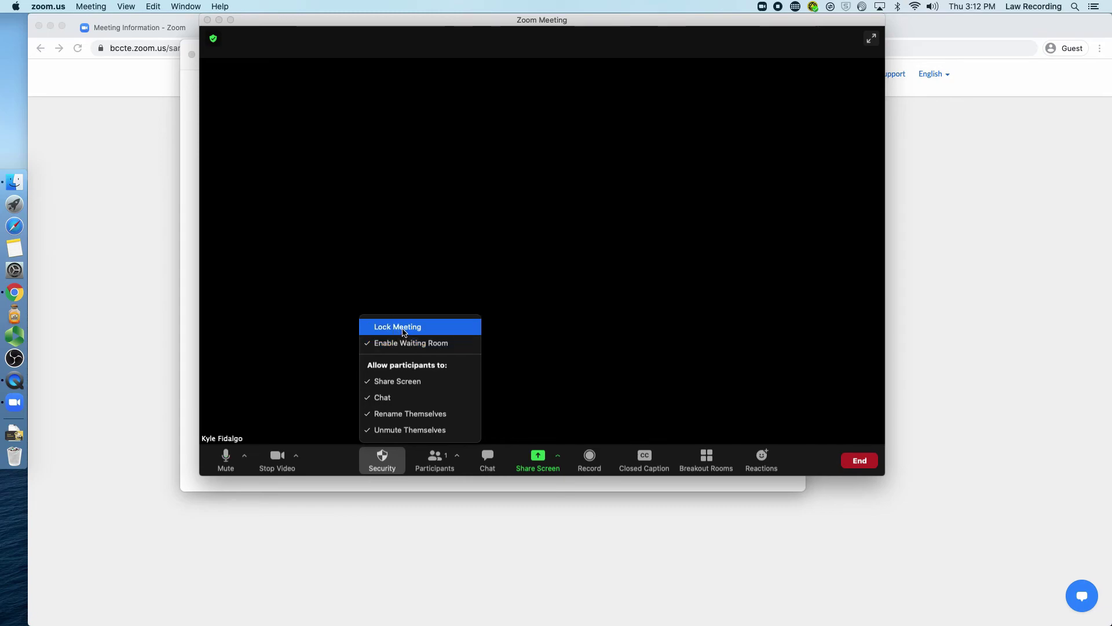
# Lock the running meeting from the Security menu and dismiss the signed-out alert
pyautogui.click(402, 329)
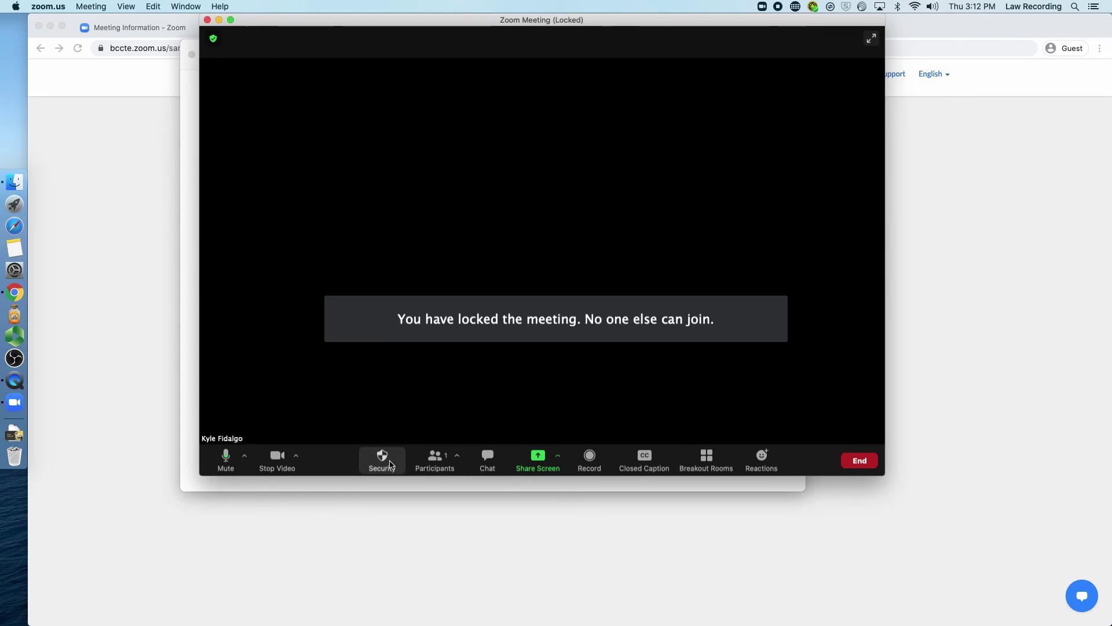
pyautogui.click(382, 458)
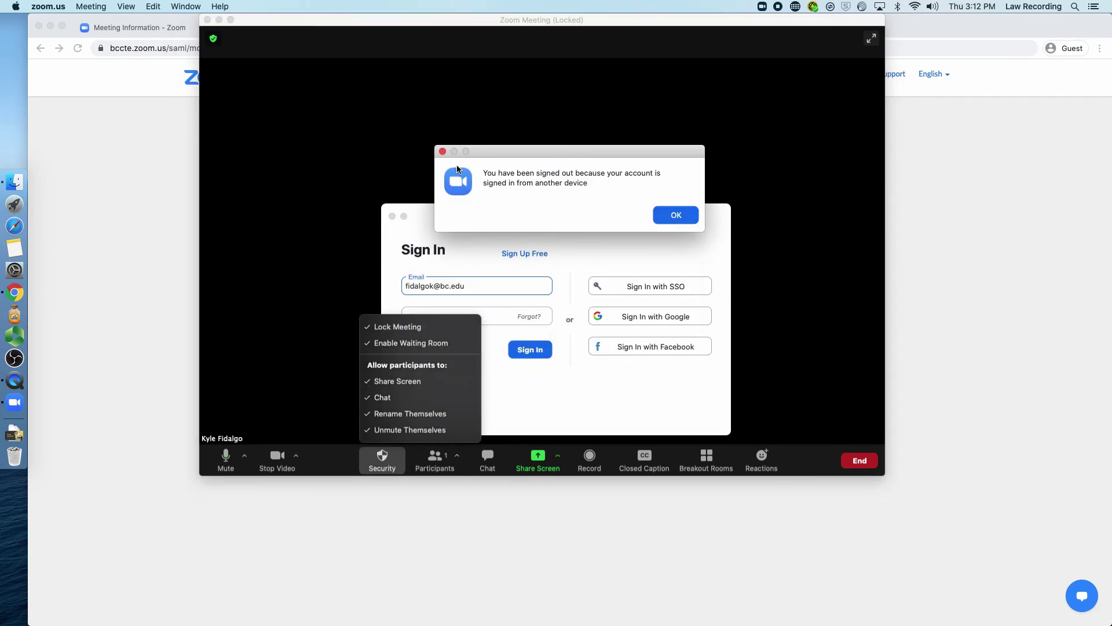
pyautogui.click(442, 153)
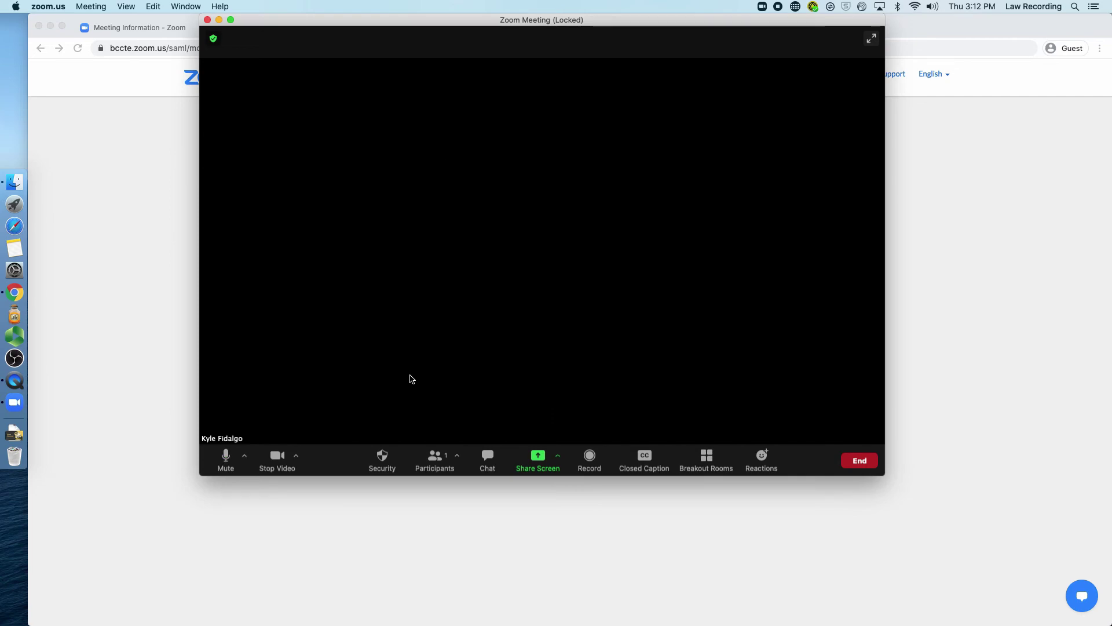
pyautogui.click(383, 461)
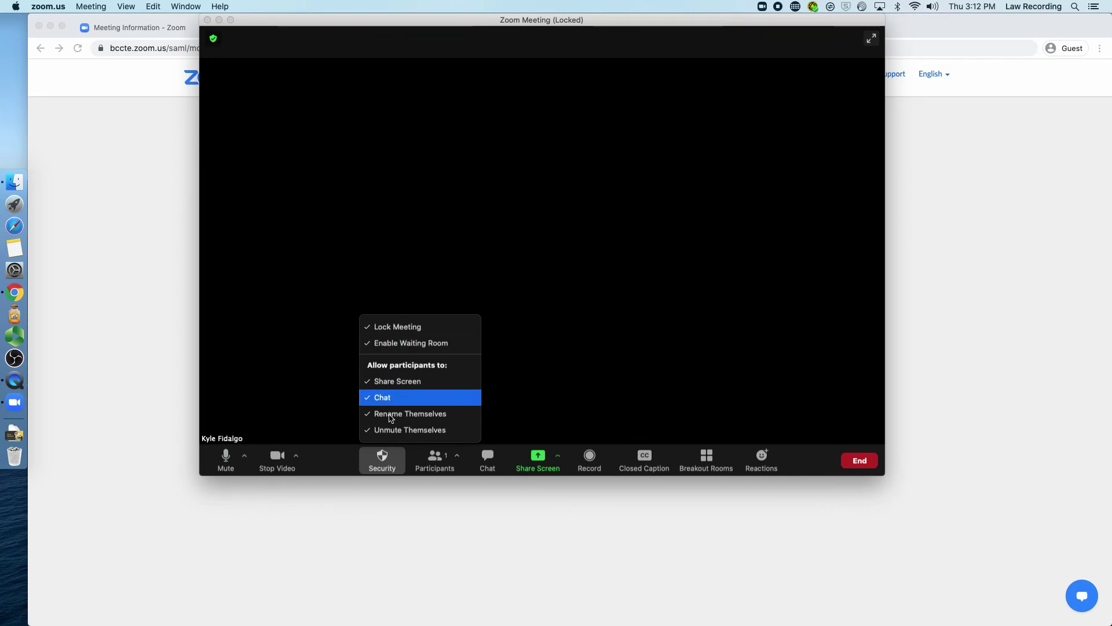
# Uncheck Enable Waiting Room in the Security menu and confirm it is off
pyautogui.click(398, 343)
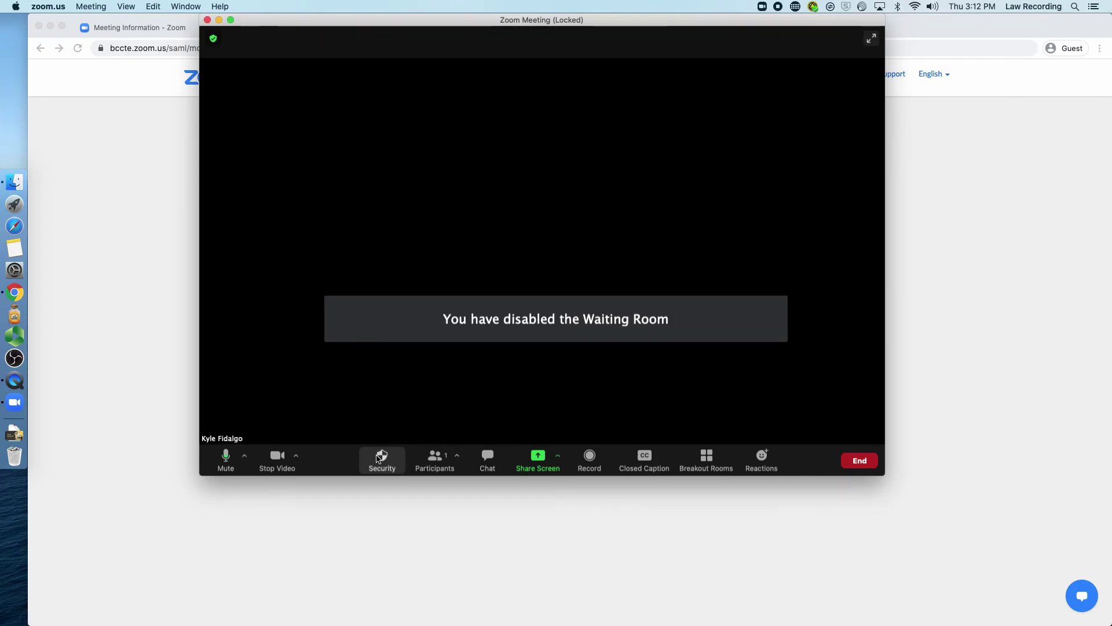
pyautogui.click(379, 456)
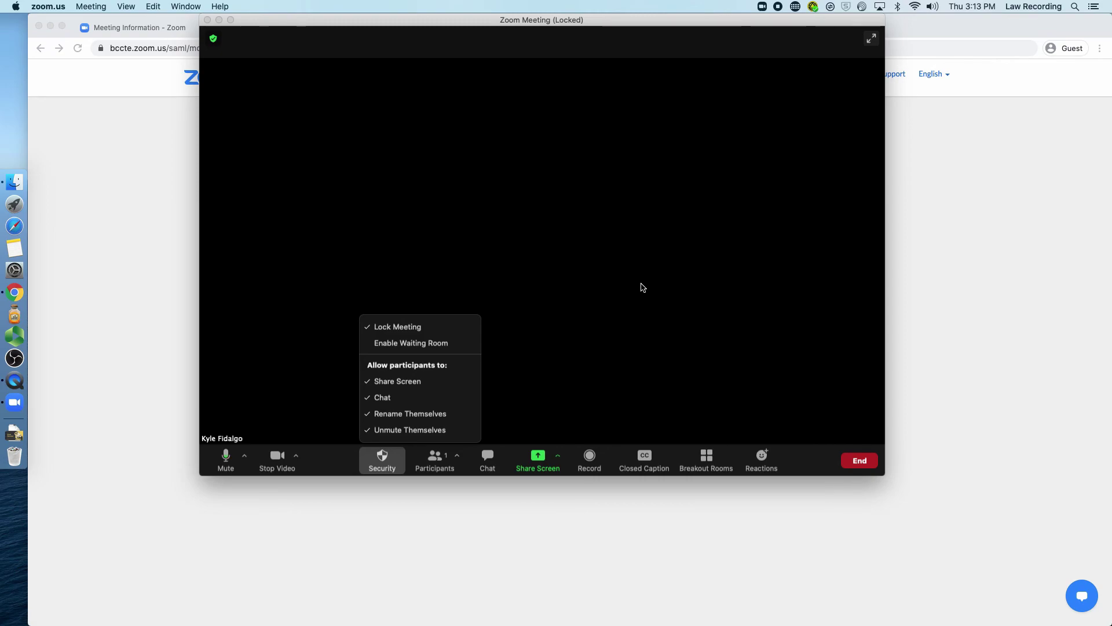
# End the meeting for all, sign in with SSO, and show the LAWS0000 Fall 2020 meeting details
pyautogui.click(860, 464)
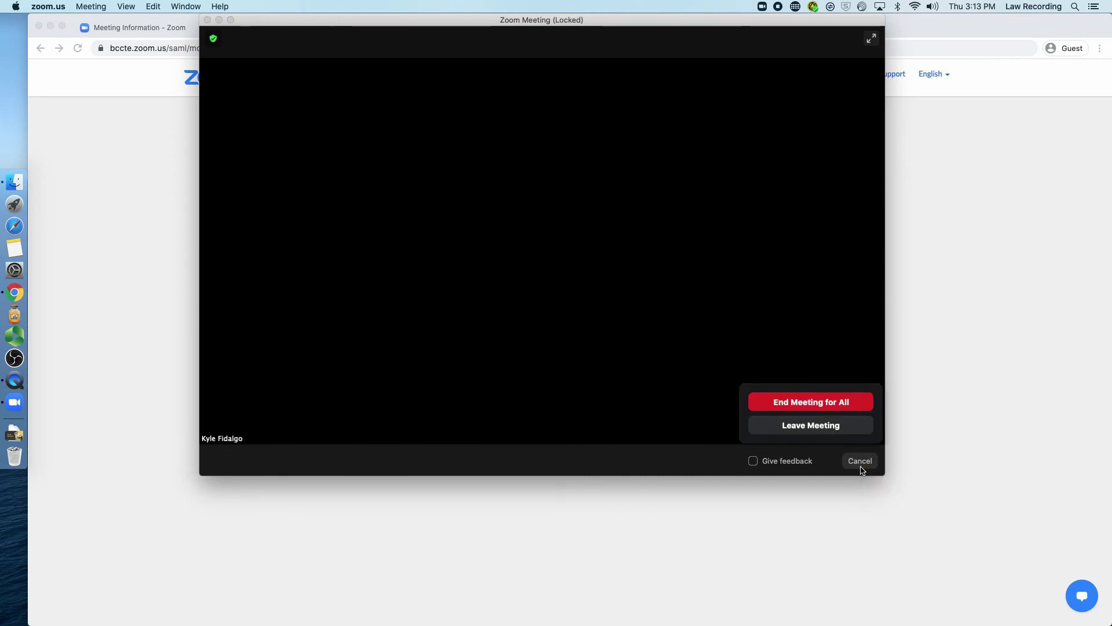
pyautogui.click(852, 402)
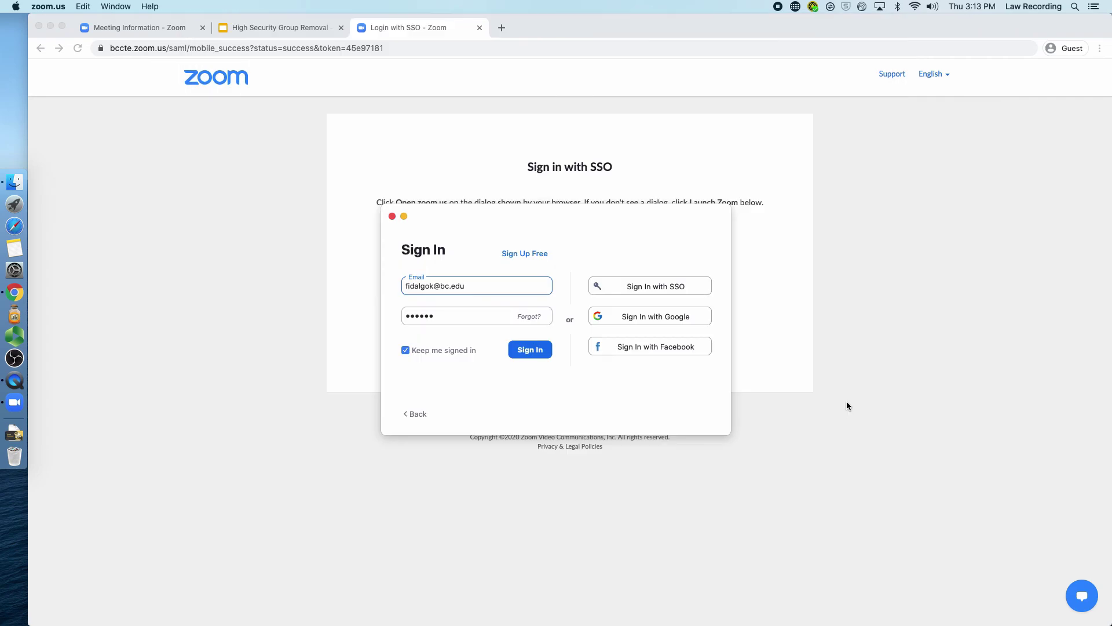
pyautogui.click(668, 286)
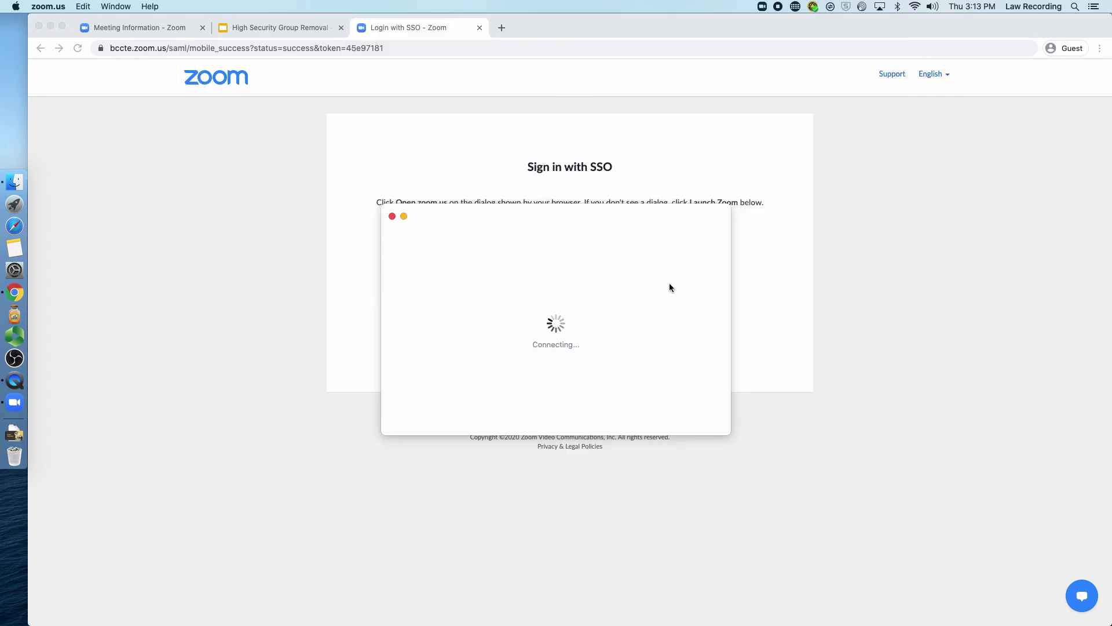
pyautogui.click(515, 55)
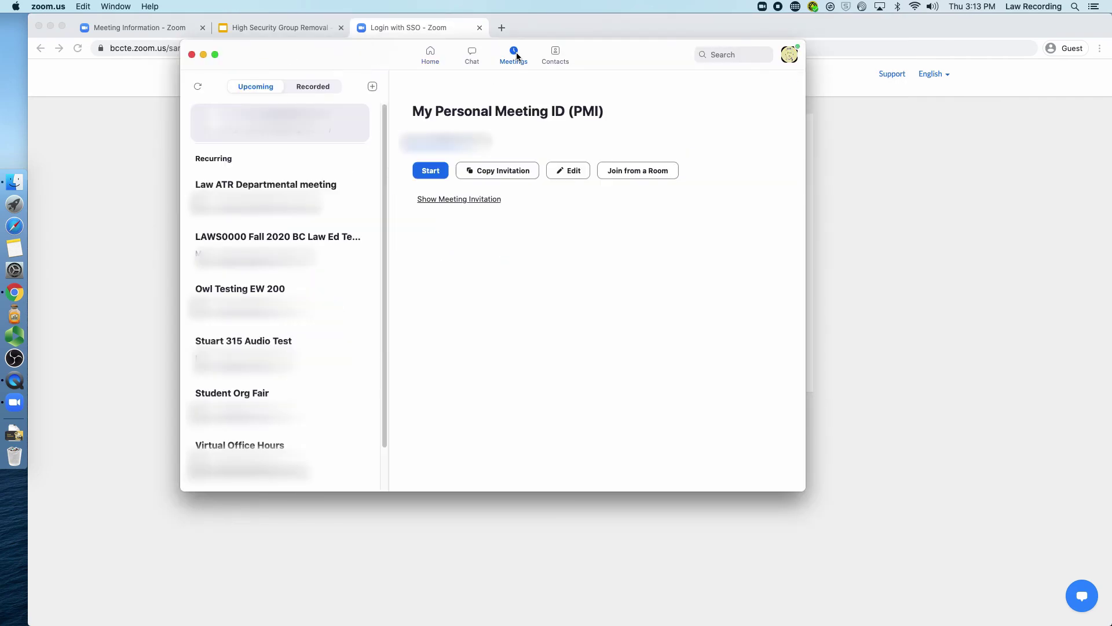
pyautogui.click(277, 243)
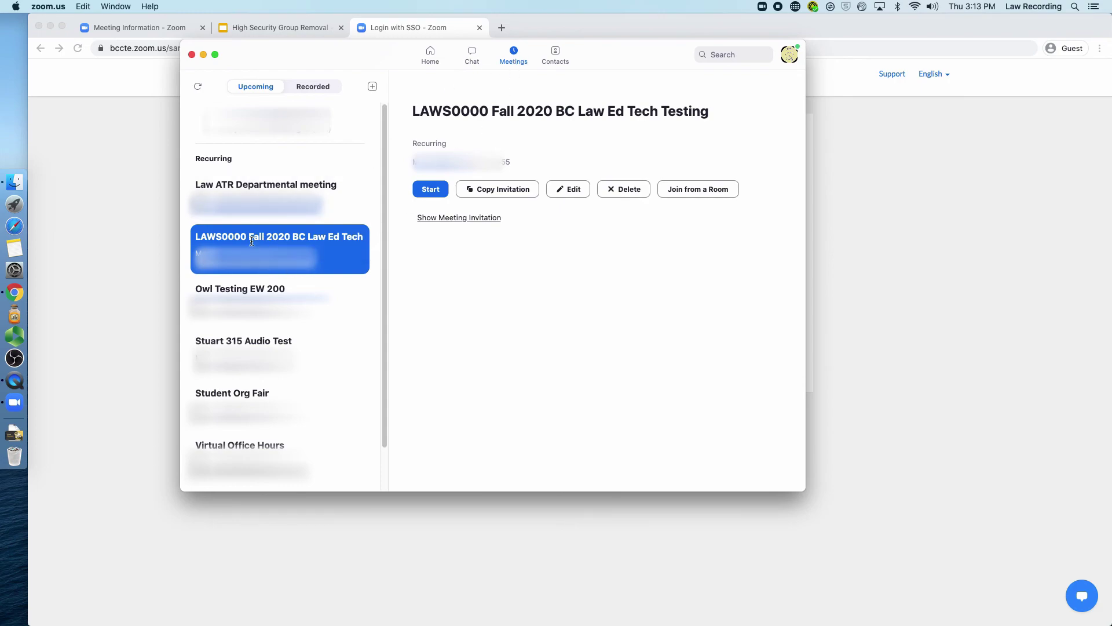
# Edit the LAWS0000 recurring meeting, review Advanced Options, and save the updated settings
pyautogui.click(565, 189)
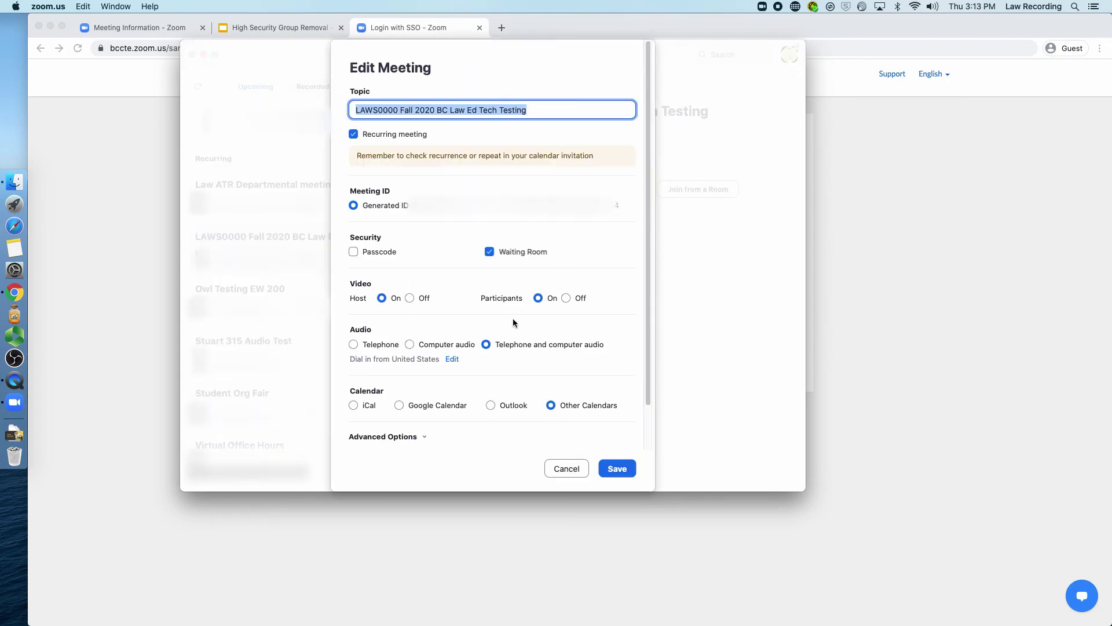
pyautogui.scroll(-2, 451, 345)
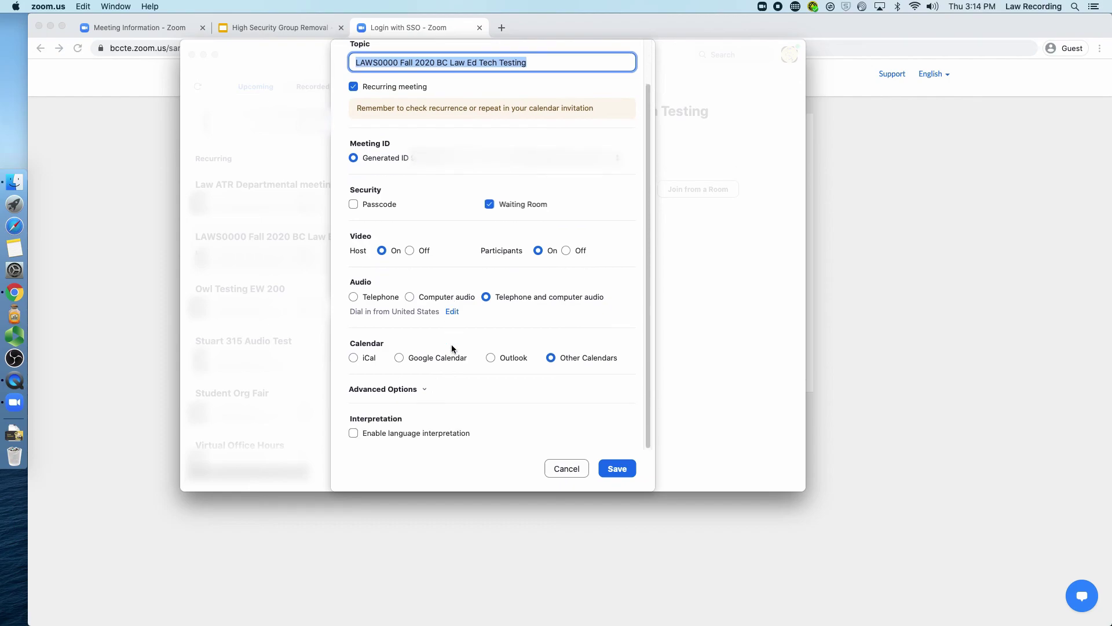
pyautogui.click(422, 390)
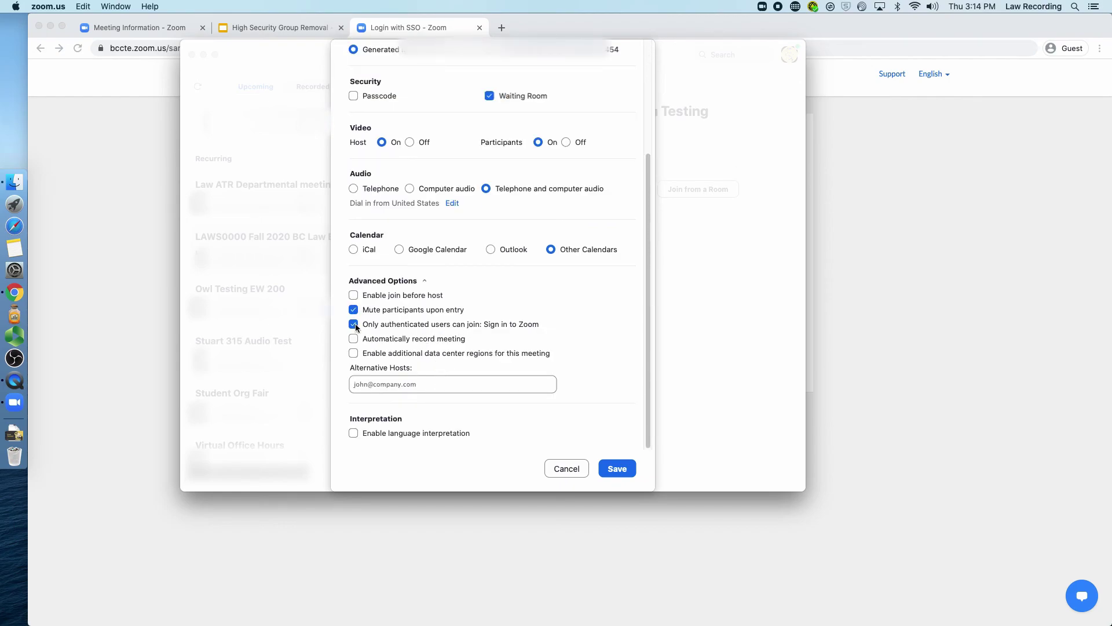
pyautogui.click(617, 469)
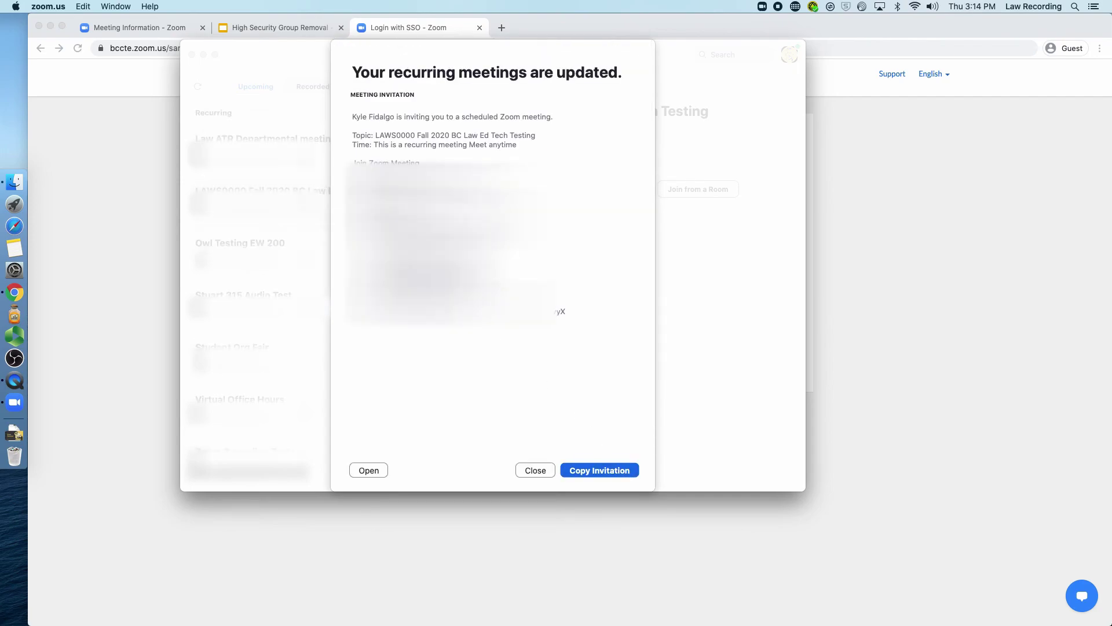
pyautogui.moveTo(353, 118); pyautogui.dragTo(400, 238)
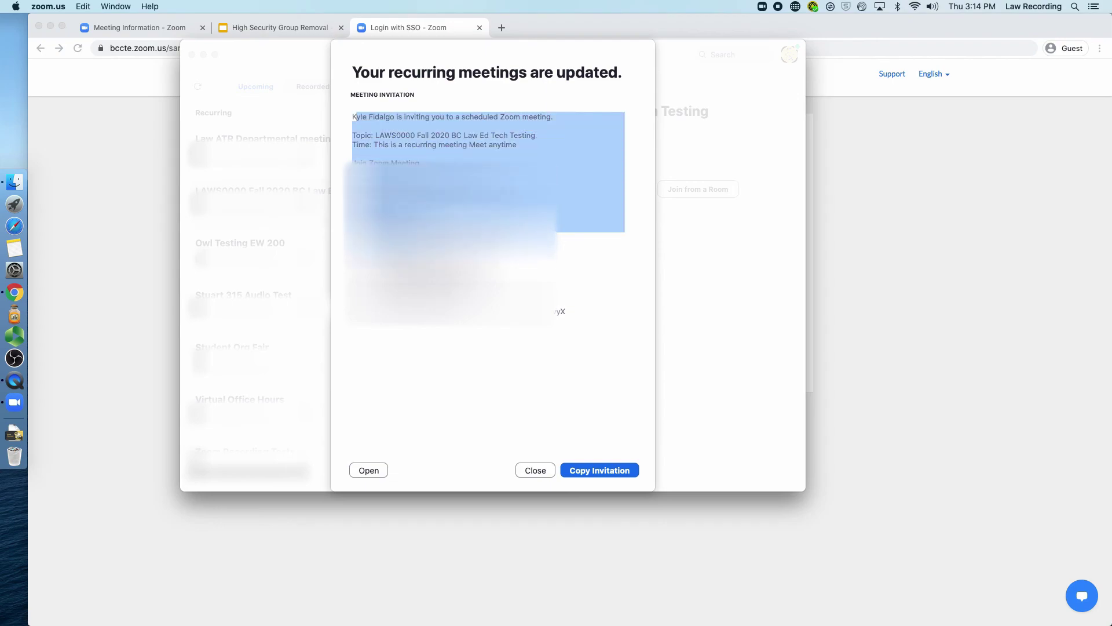
pyautogui.click(394, 165)
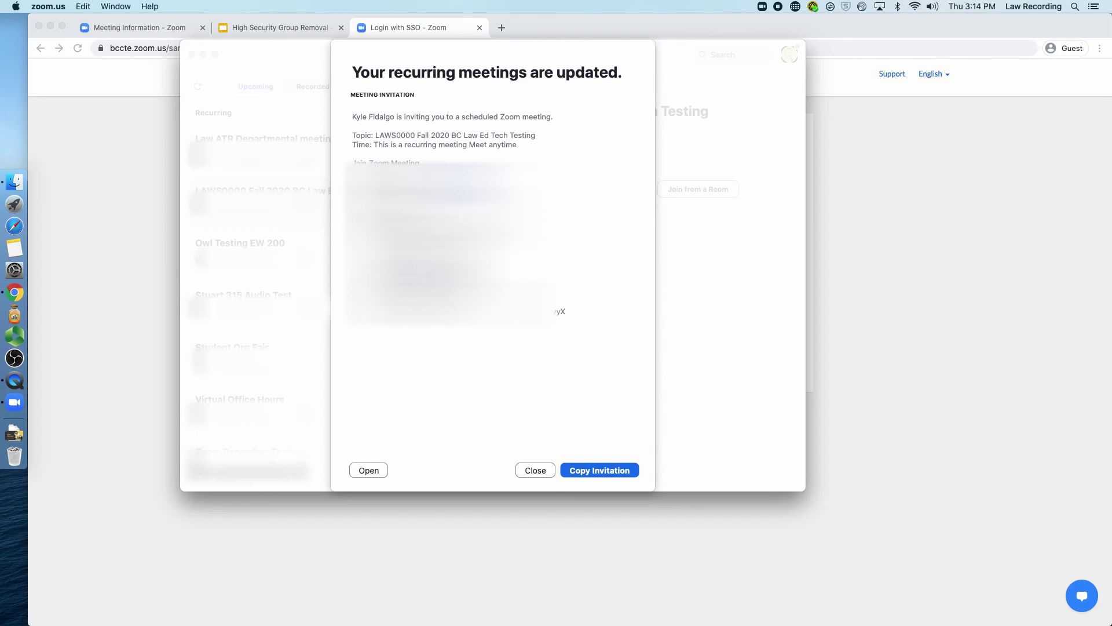
# Start the LAWS0000 recurring meeting, then end it for all participants
pyautogui.click(530, 471)
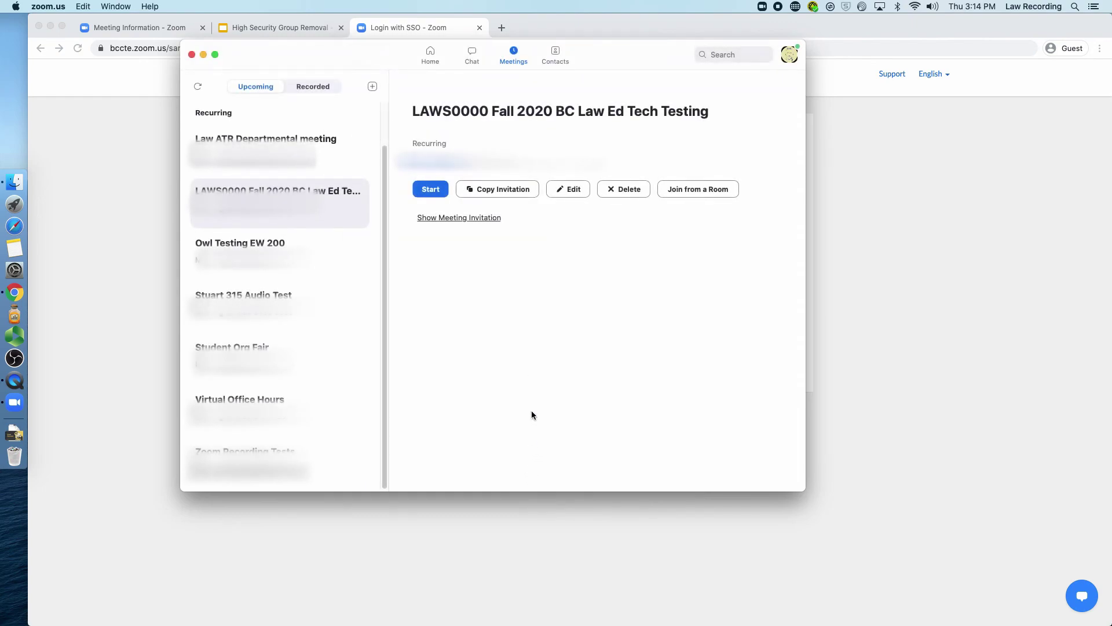
pyautogui.click(430, 191)
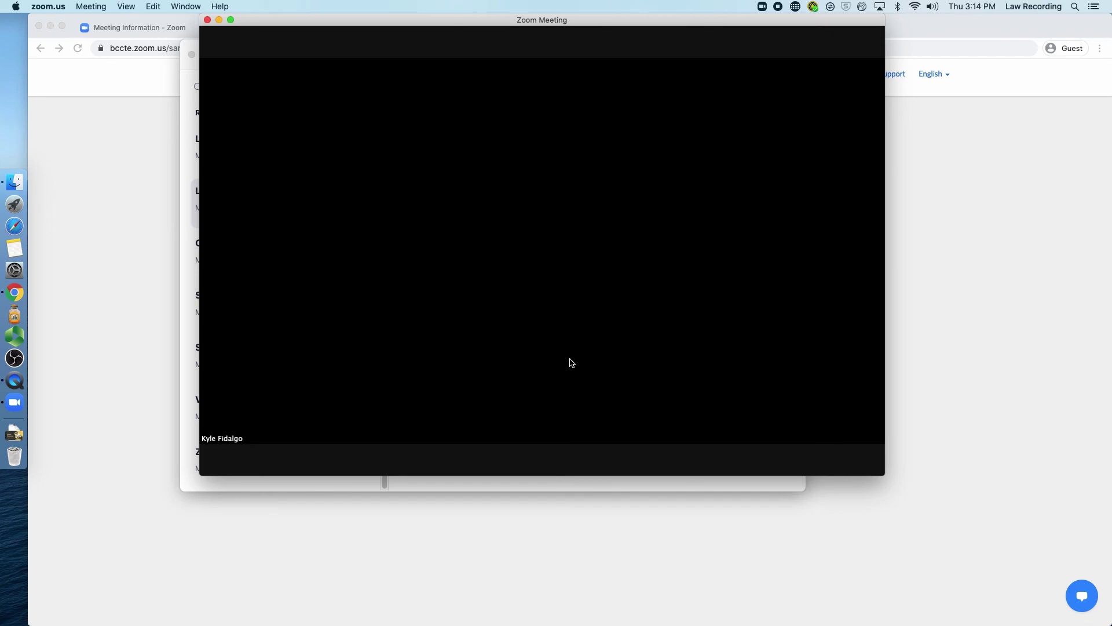
pyautogui.moveTo(558, 357)
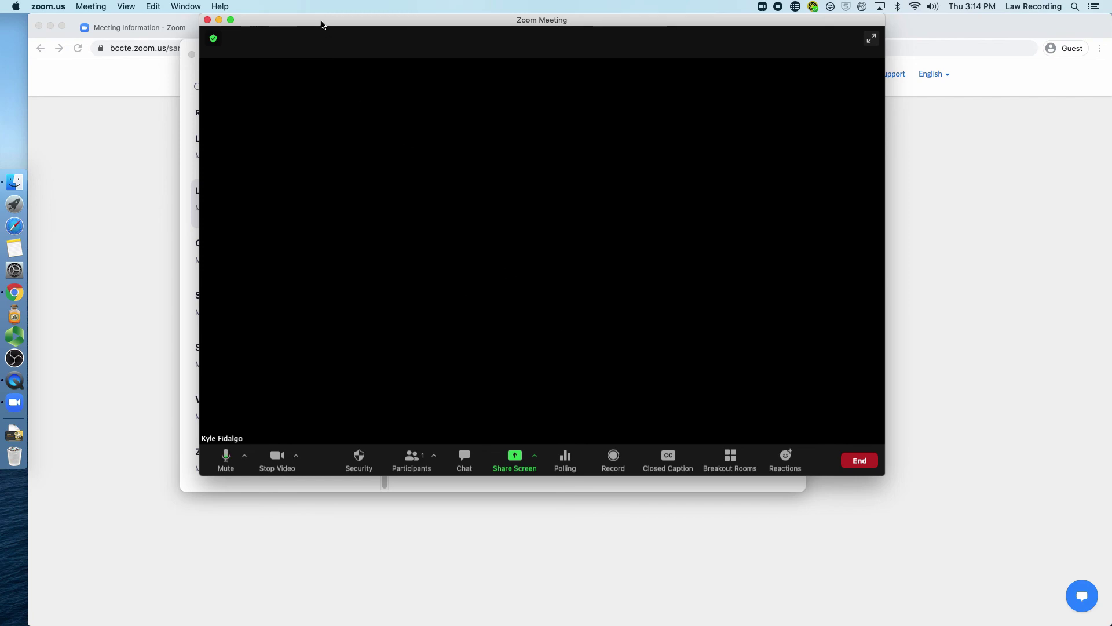
pyautogui.moveTo(323, 24); pyautogui.dragTo(345, 64)
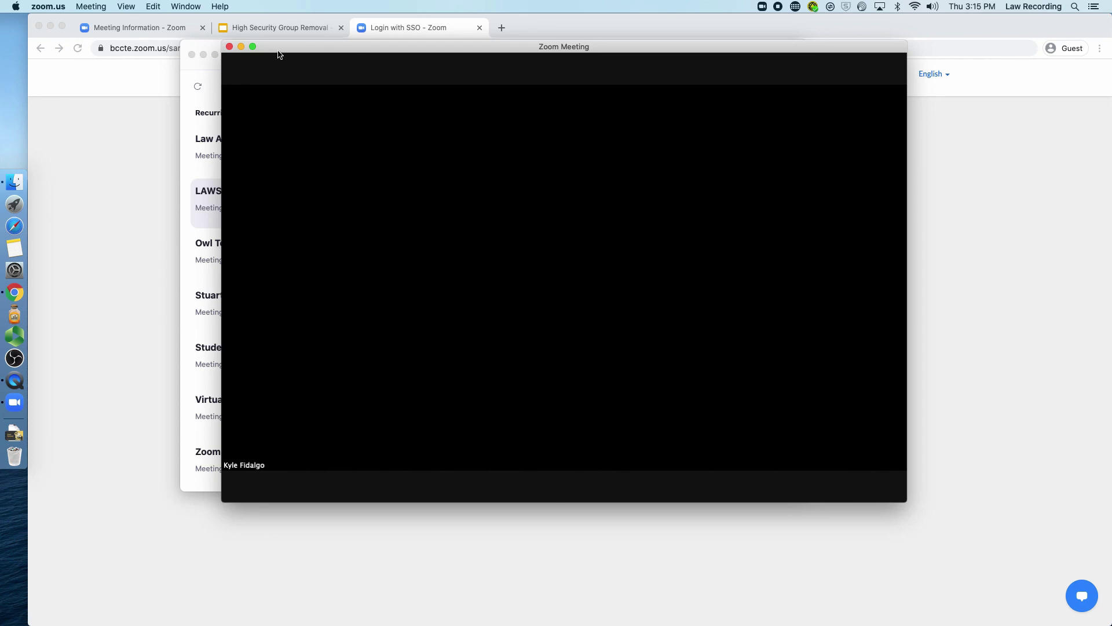
pyautogui.click(230, 49)
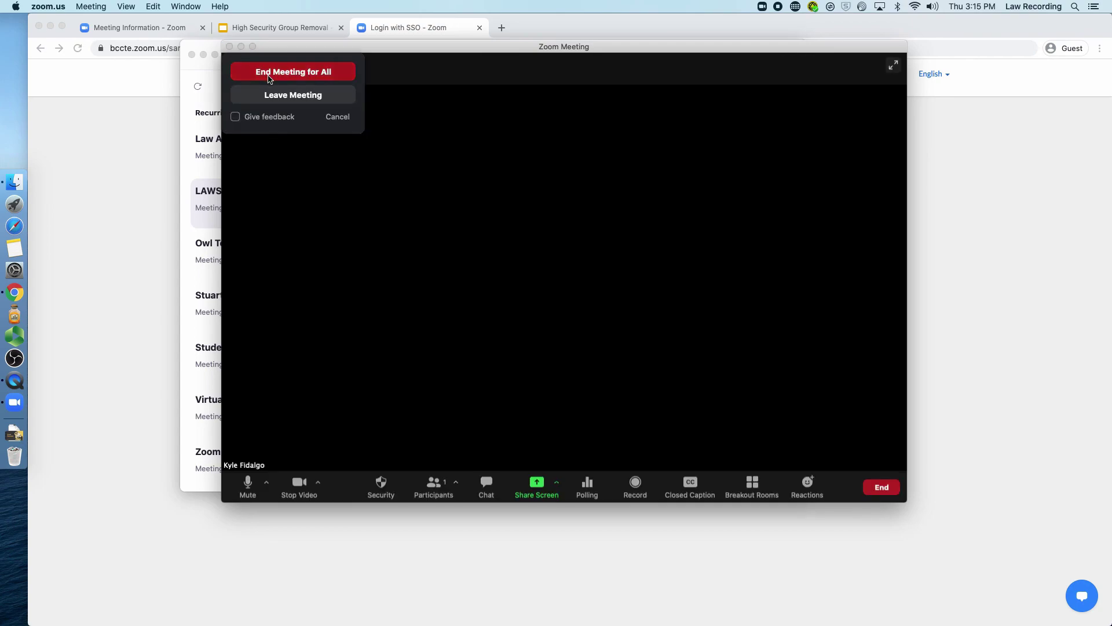
pyautogui.click(249, 73)
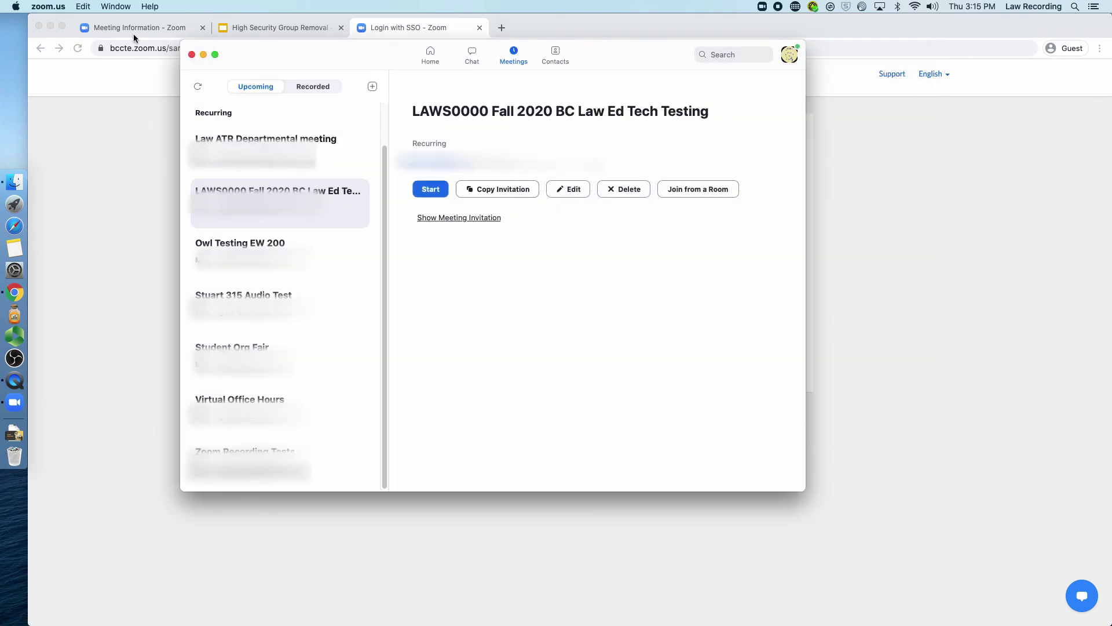
pyautogui.click(138, 29)
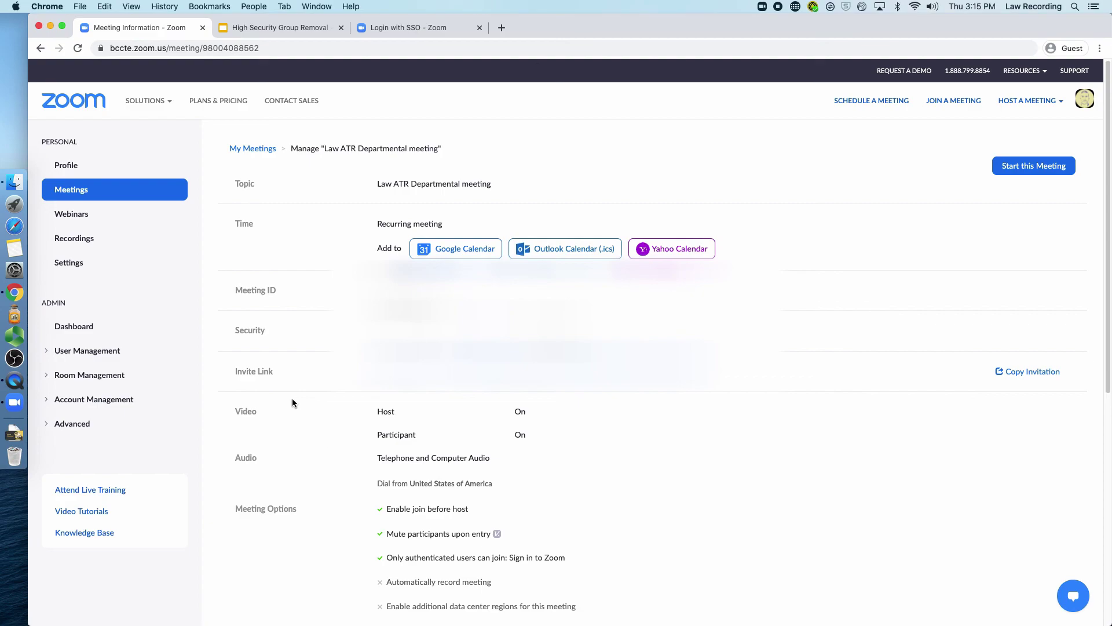
# Open the account's Meeting settings page from the web portal sidebar
pyautogui.click(69, 263)
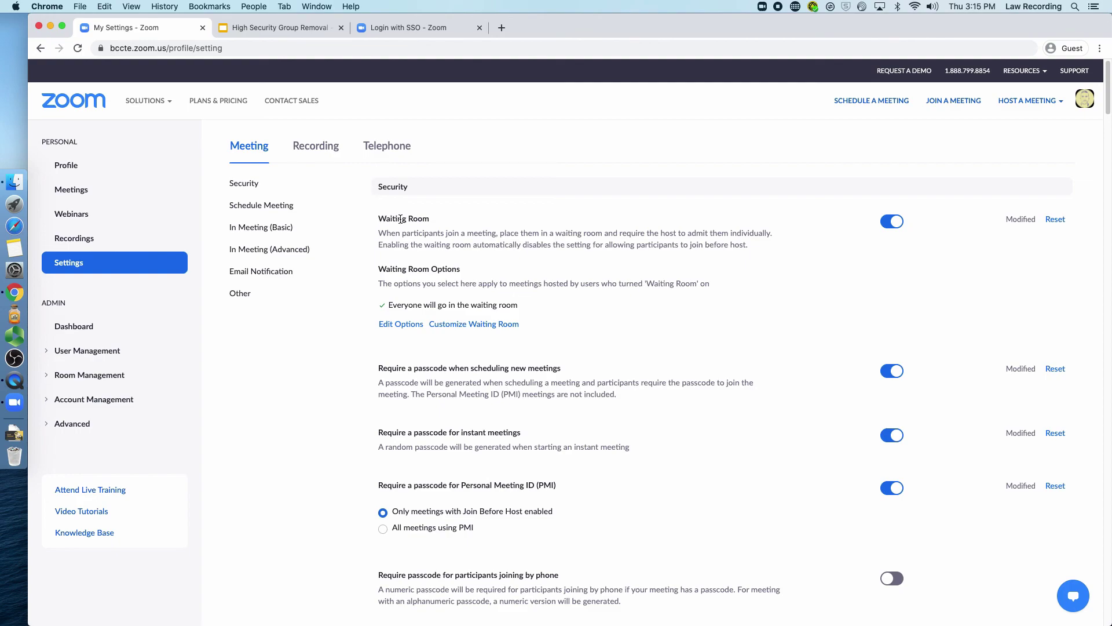
# Scroll through the waiting room, passcode and authenticated-user settings, then acknowledge the signed-out notice
pyautogui.scroll(-1, 497, 459)
pyautogui.scroll(-5, 497, 459)
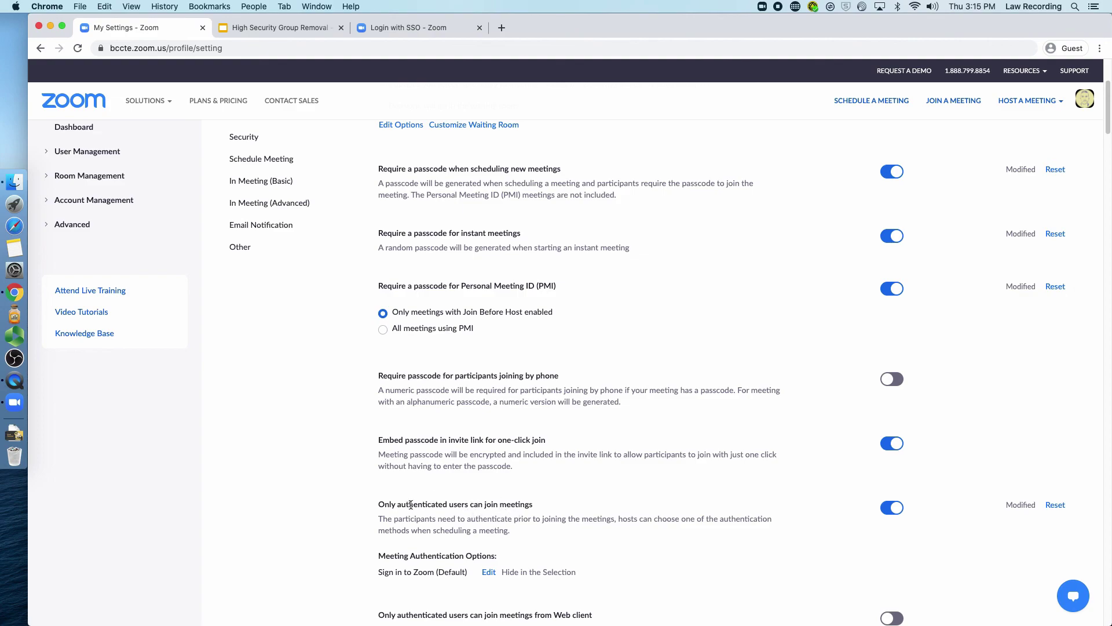
pyautogui.scroll(5, 411, 504)
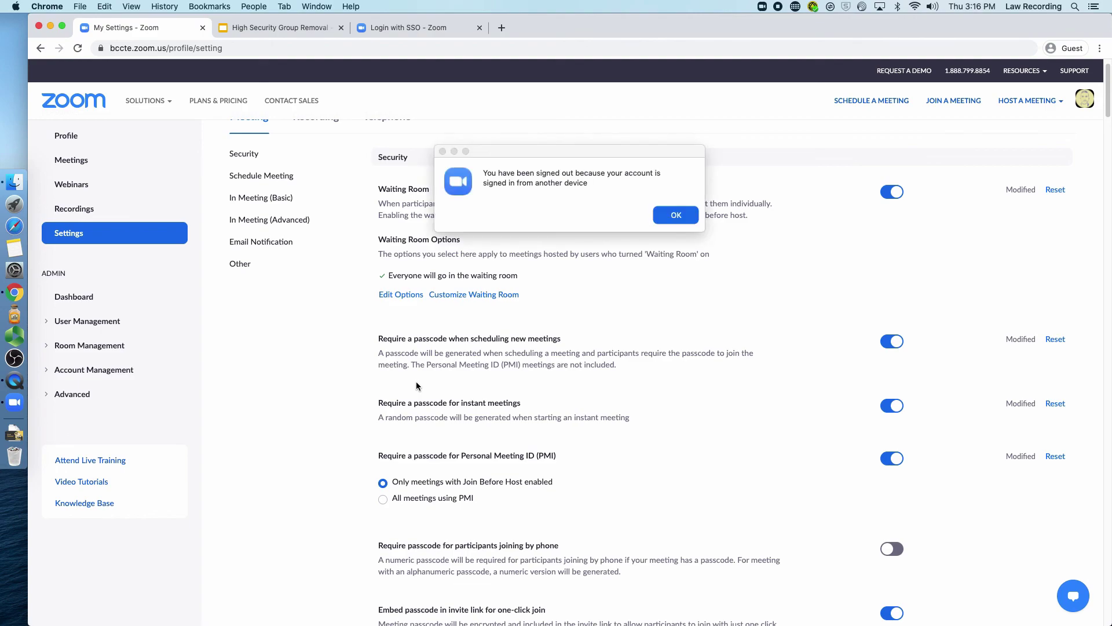
pyautogui.click(679, 213)
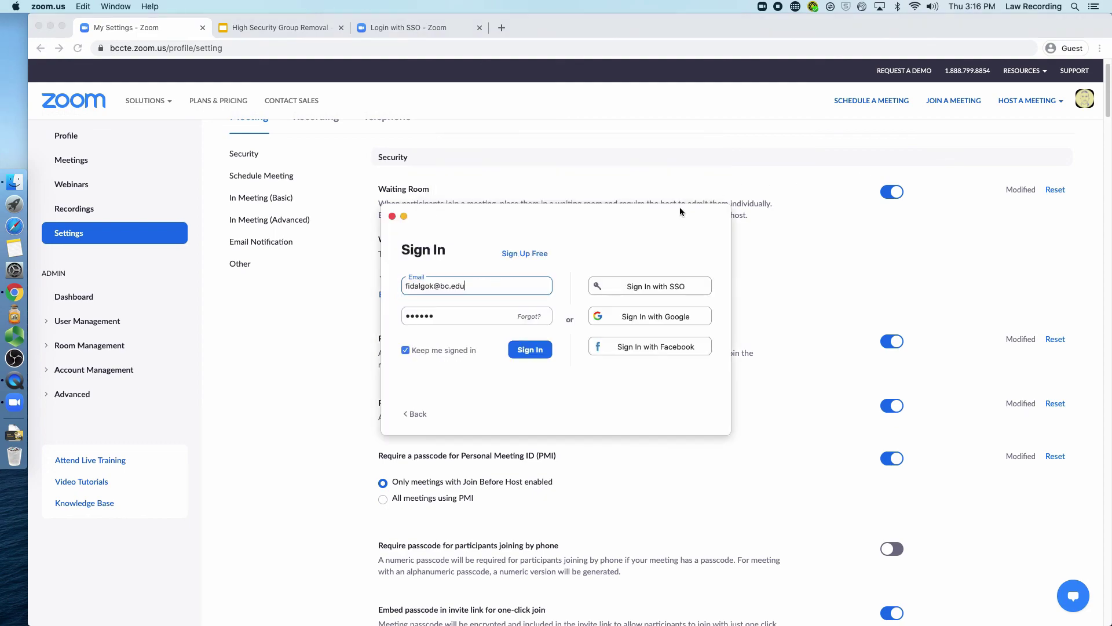